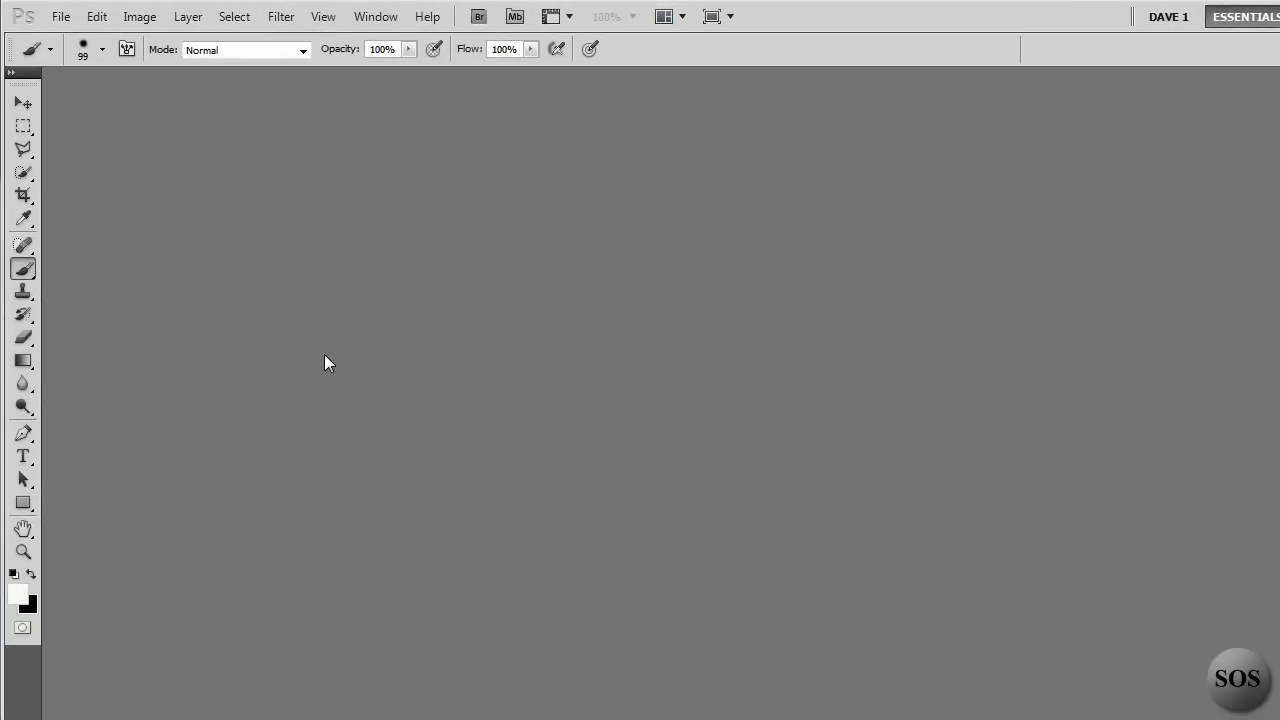
# Create blank document Untitled-1 with the default New settings, then return to the File menu.
pyautogui.click(60, 17)
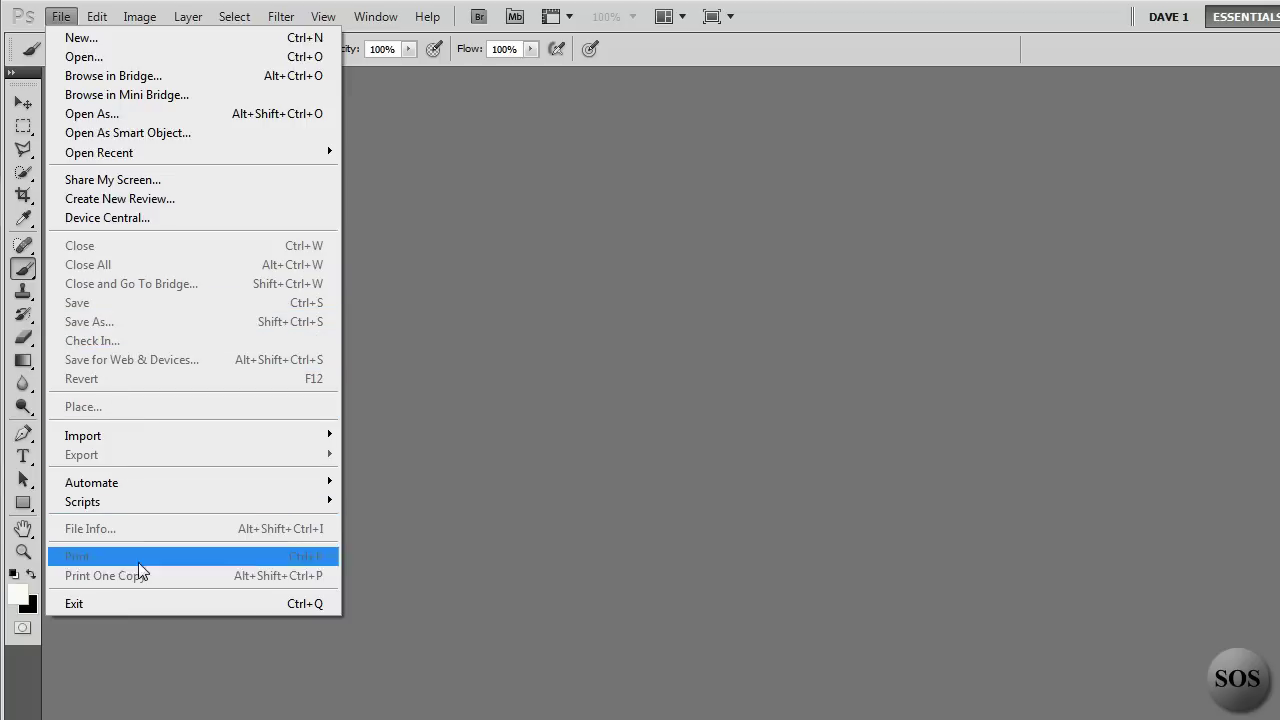
pyautogui.click(118, 40)
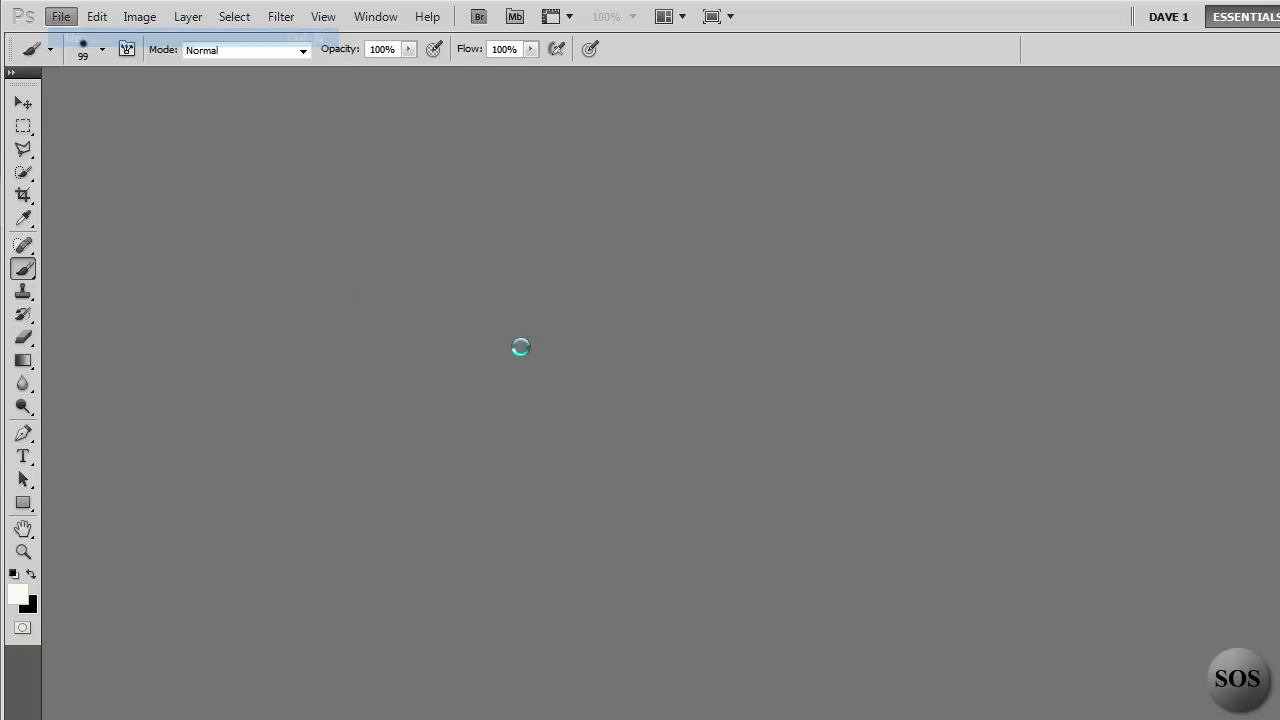
pyautogui.click(946, 345)
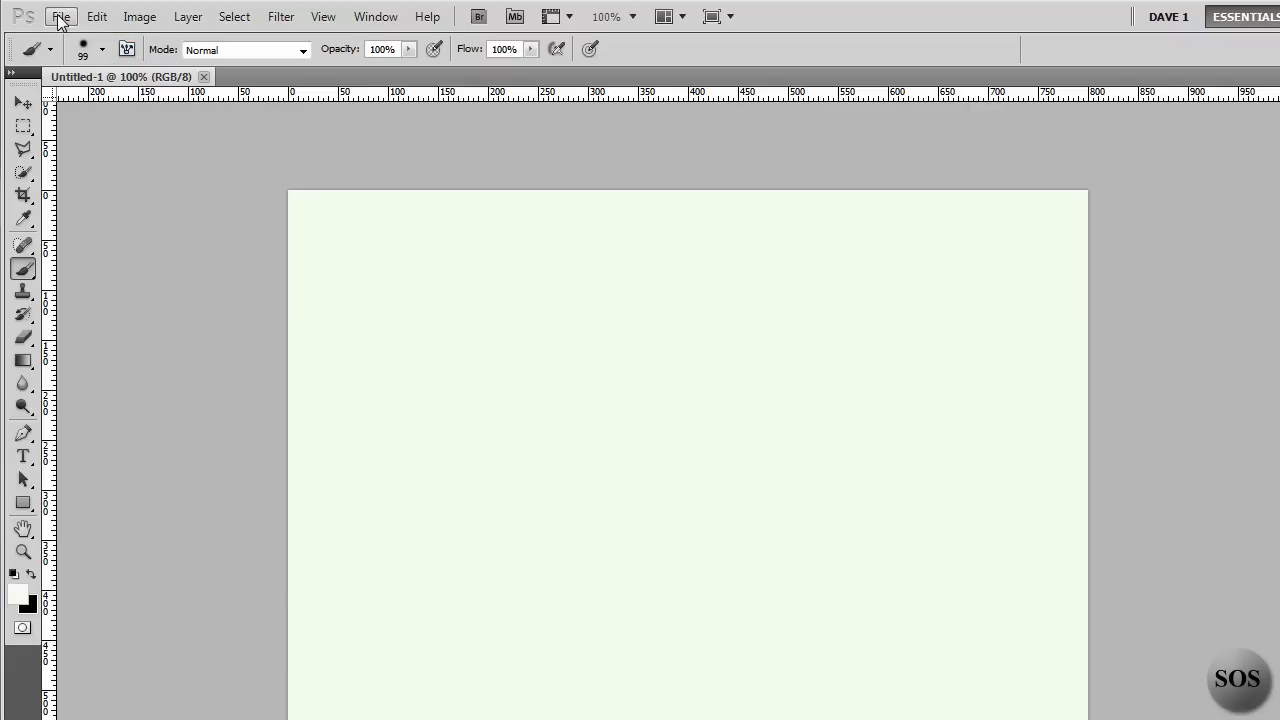
pyautogui.click(60, 18)
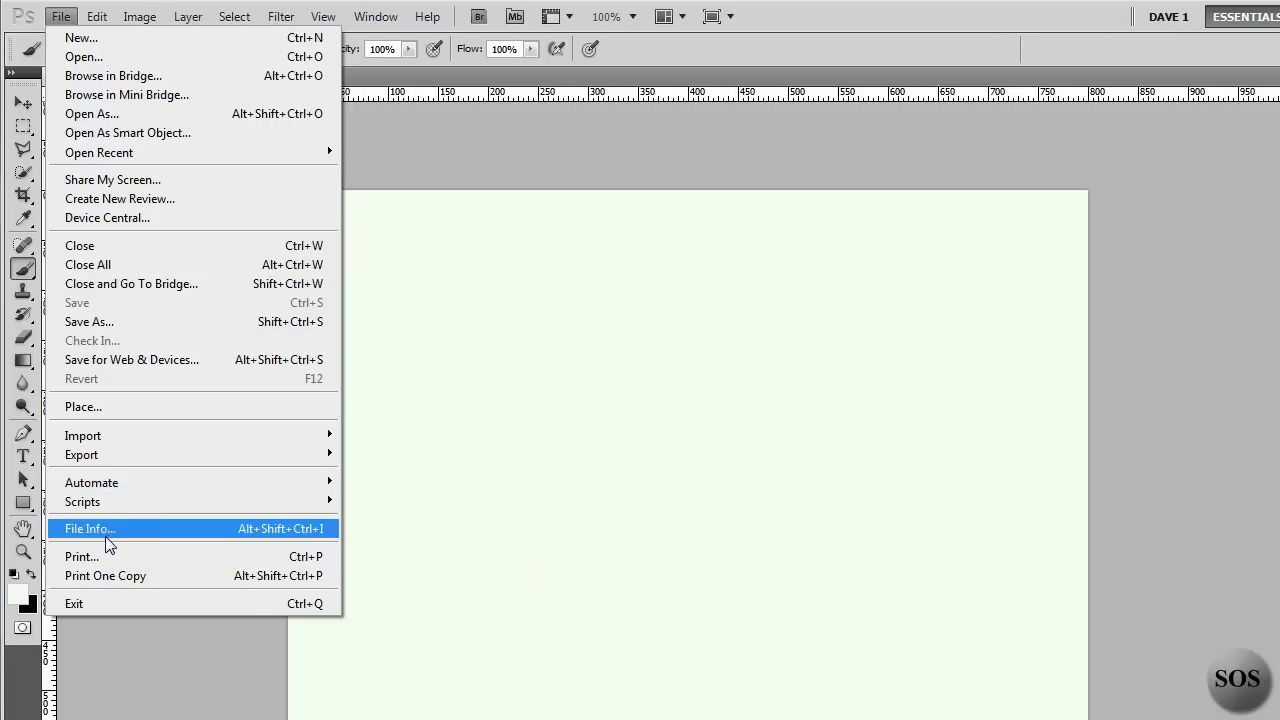
# Review the IPTC, Camera Data and Audio Data metadata tabs, then accept with OK.
pyautogui.press('Escape')
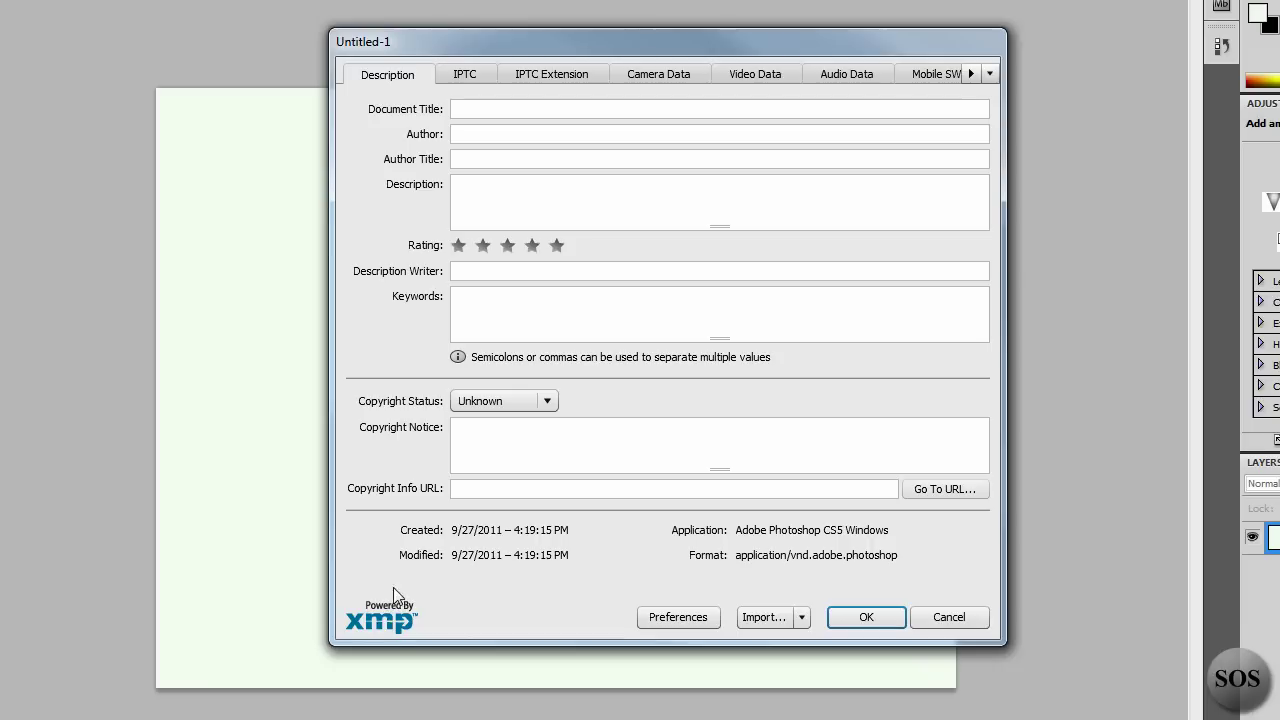
pyautogui.click(475, 76)
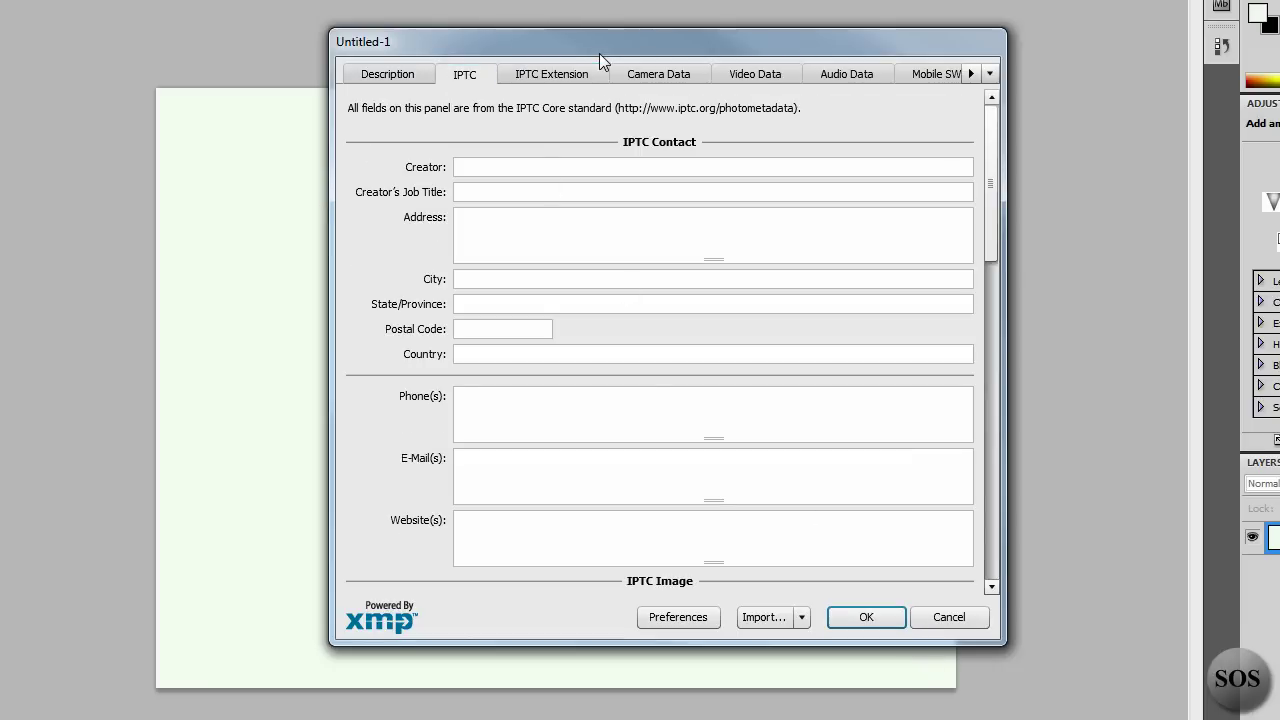
pyautogui.click(669, 80)
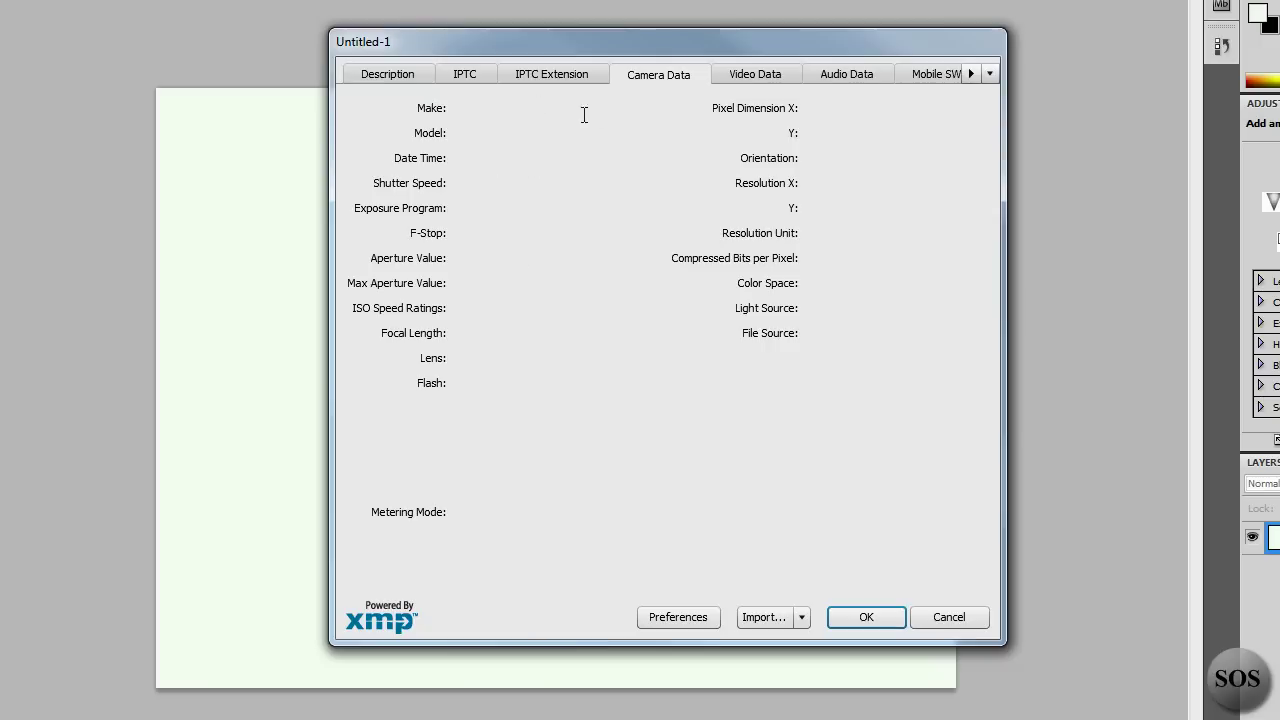
pyautogui.click(843, 76)
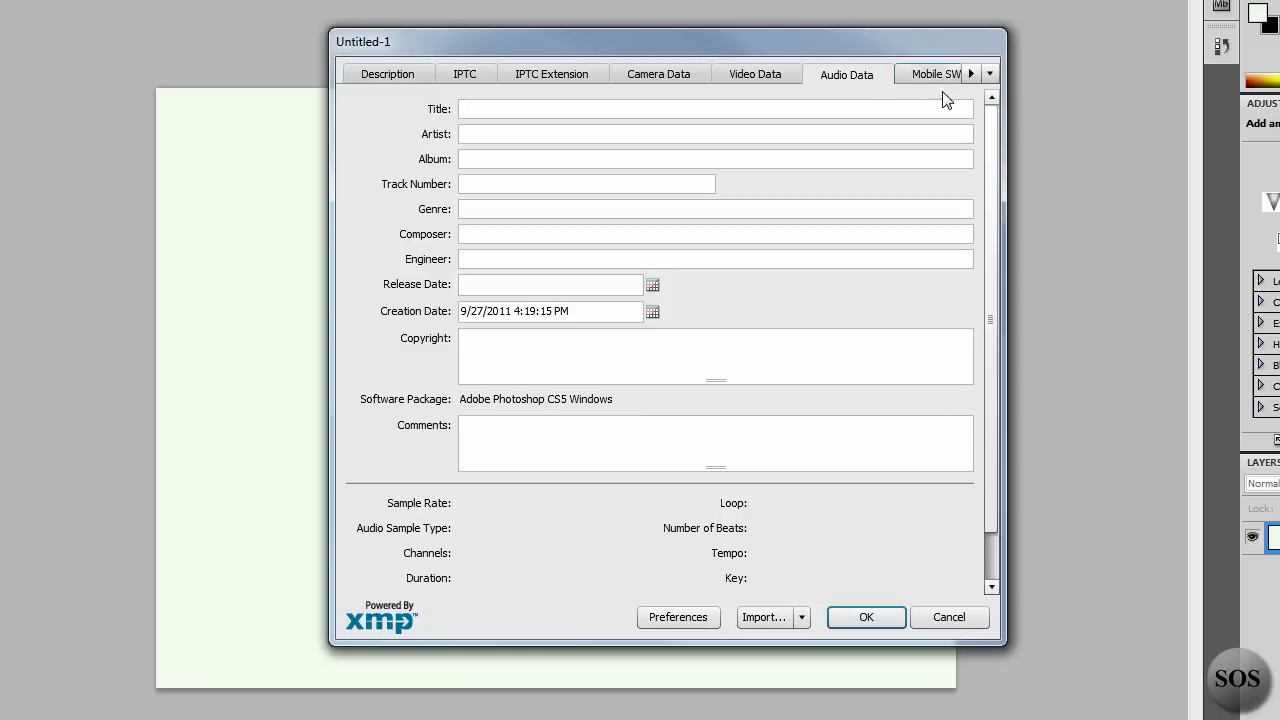
pyautogui.click(971, 74)
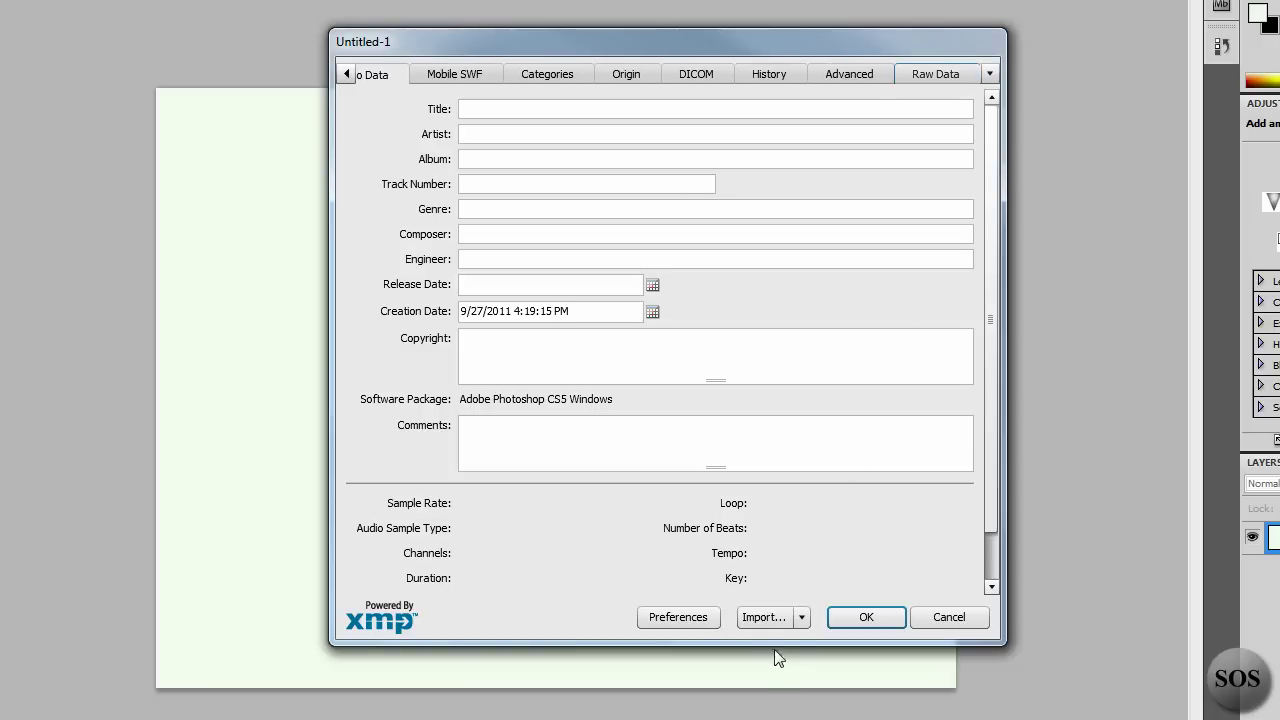
pyautogui.click(856, 619)
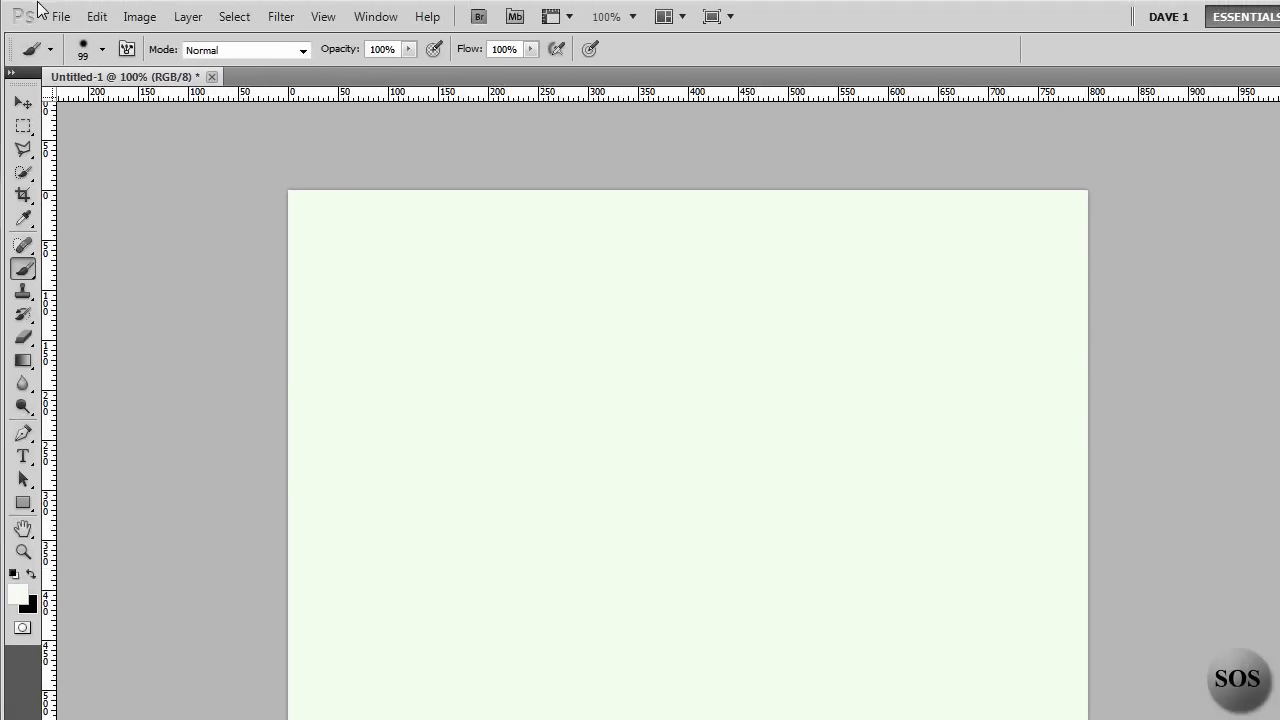
# Browse the File and Edit menus, then select the Gradient tool.
pyautogui.click(62, 18)
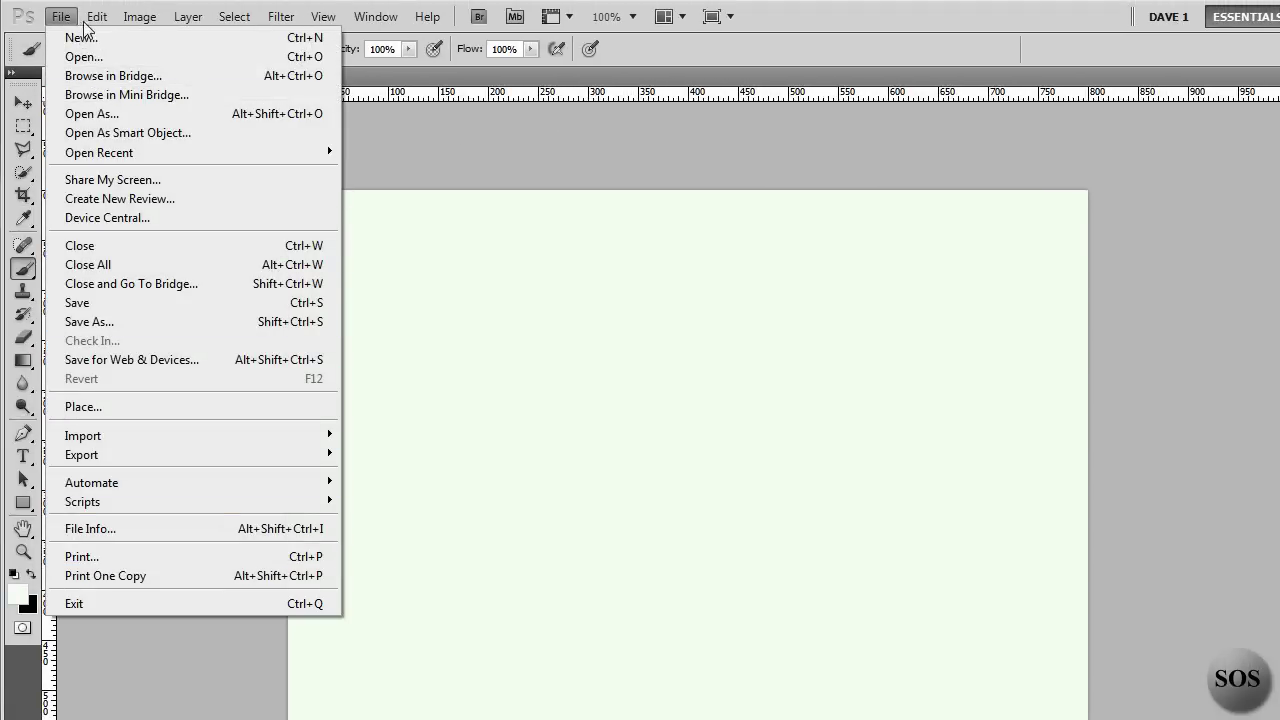
pyautogui.click(100, 18)
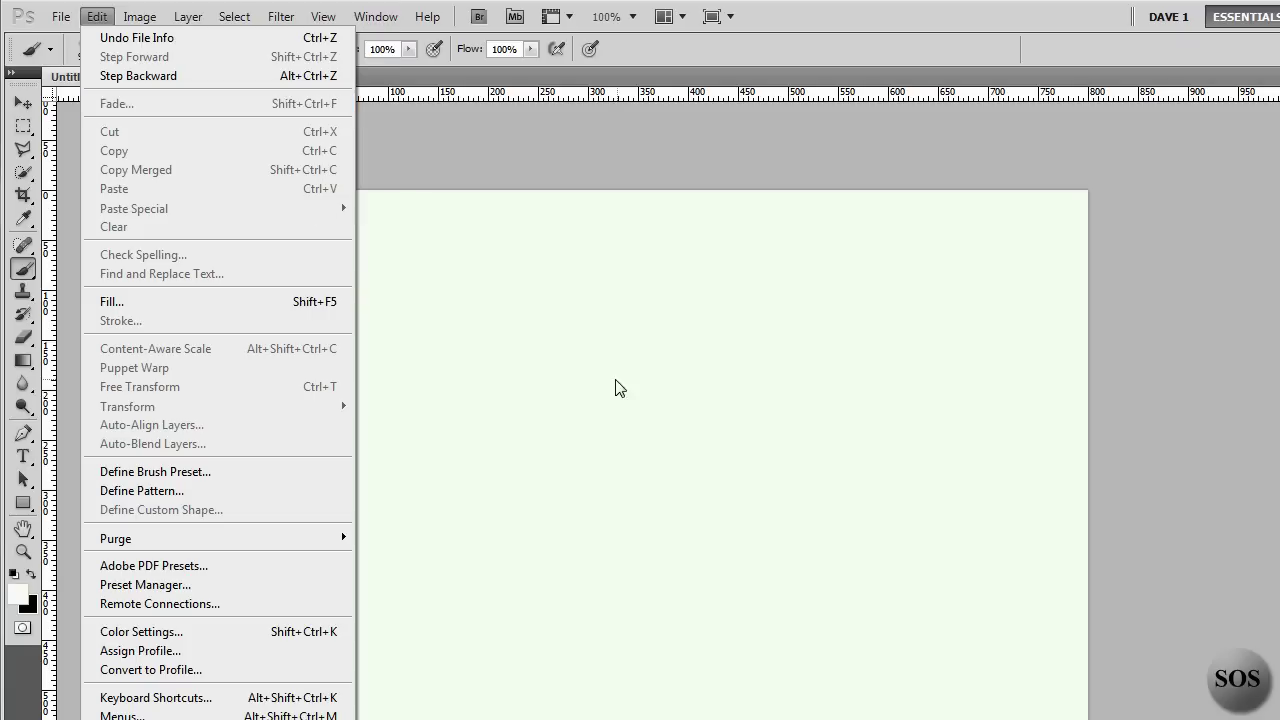
pyautogui.press('Escape')
pyautogui.click(23, 361)
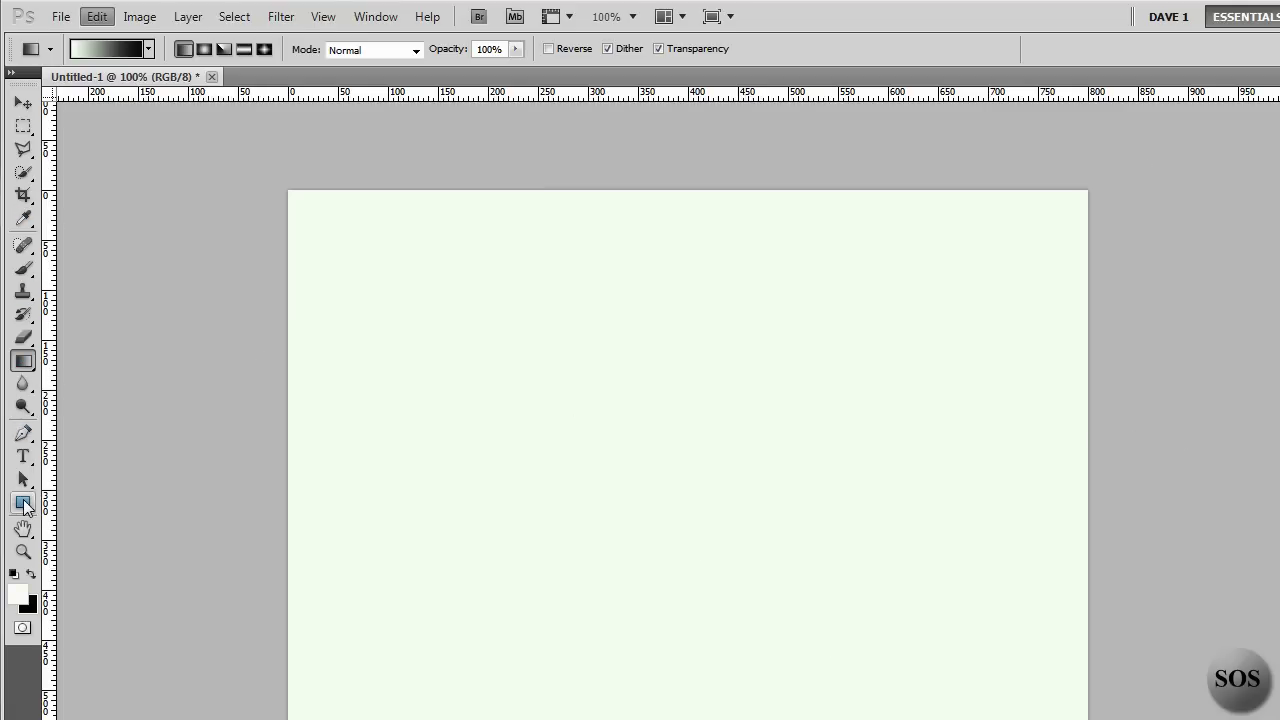
# Fill a Fixed Size 64x64 px marquee selection with black, then reset Style to Normal.
pyautogui.click(23, 126)
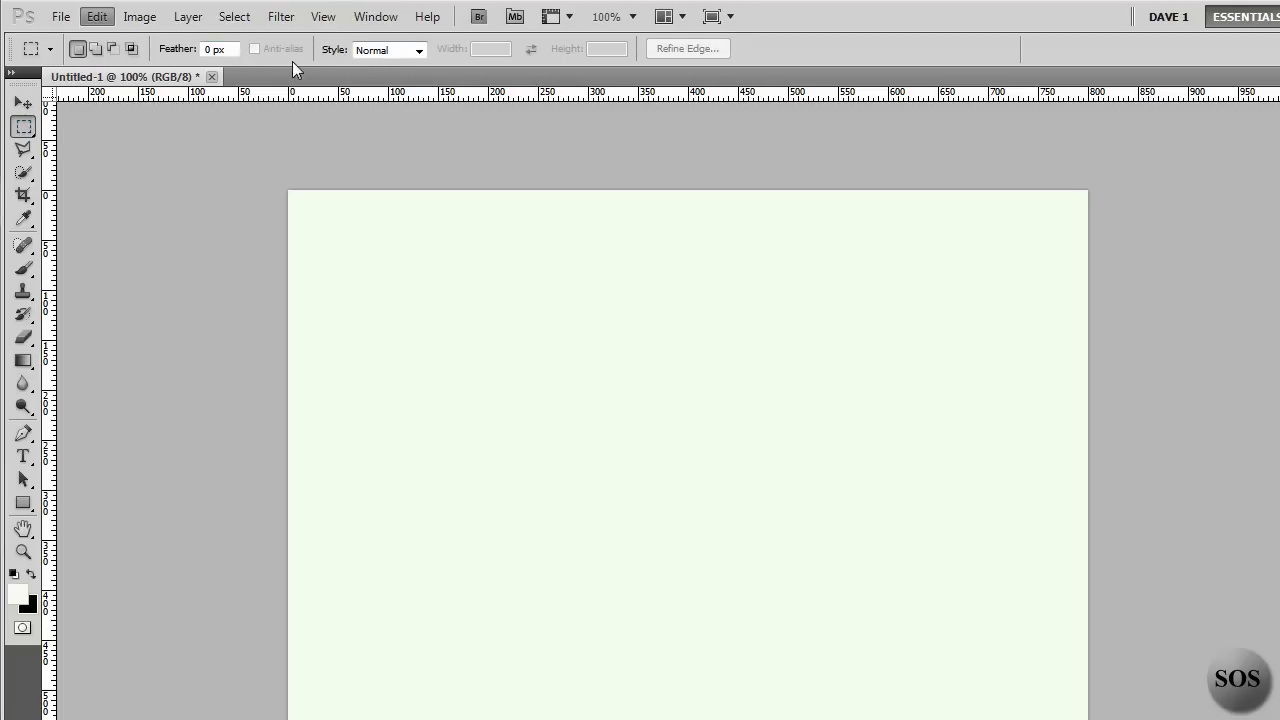
pyautogui.click(387, 50)
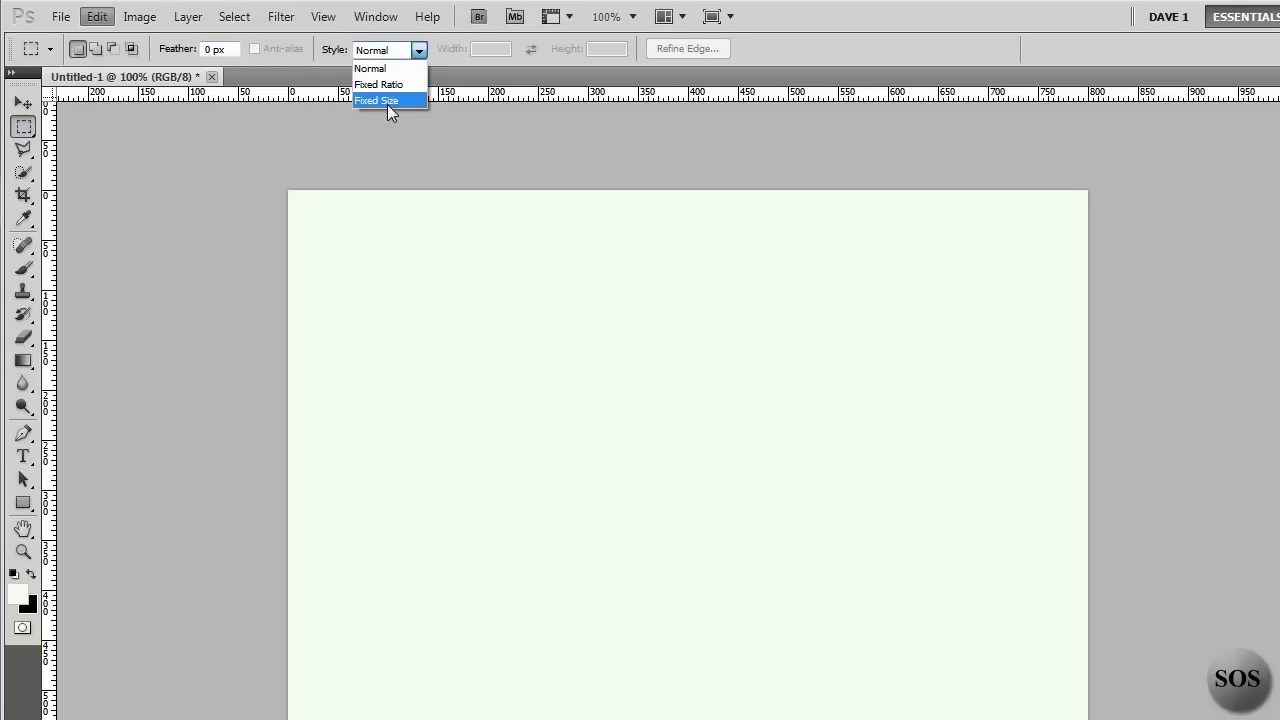
pyautogui.click(387, 102)
pyautogui.click(651, 423)
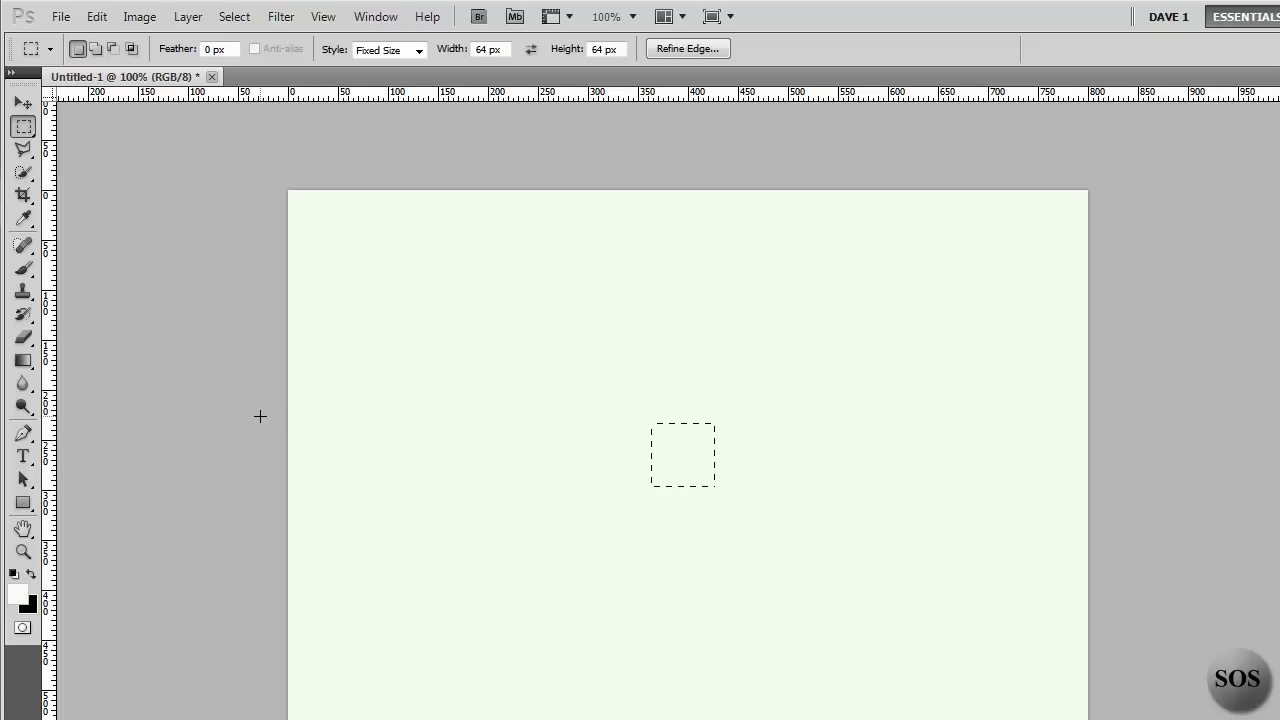
pyautogui.hotkey('ctrl', 'BackSpace')
pyautogui.click(405, 50)
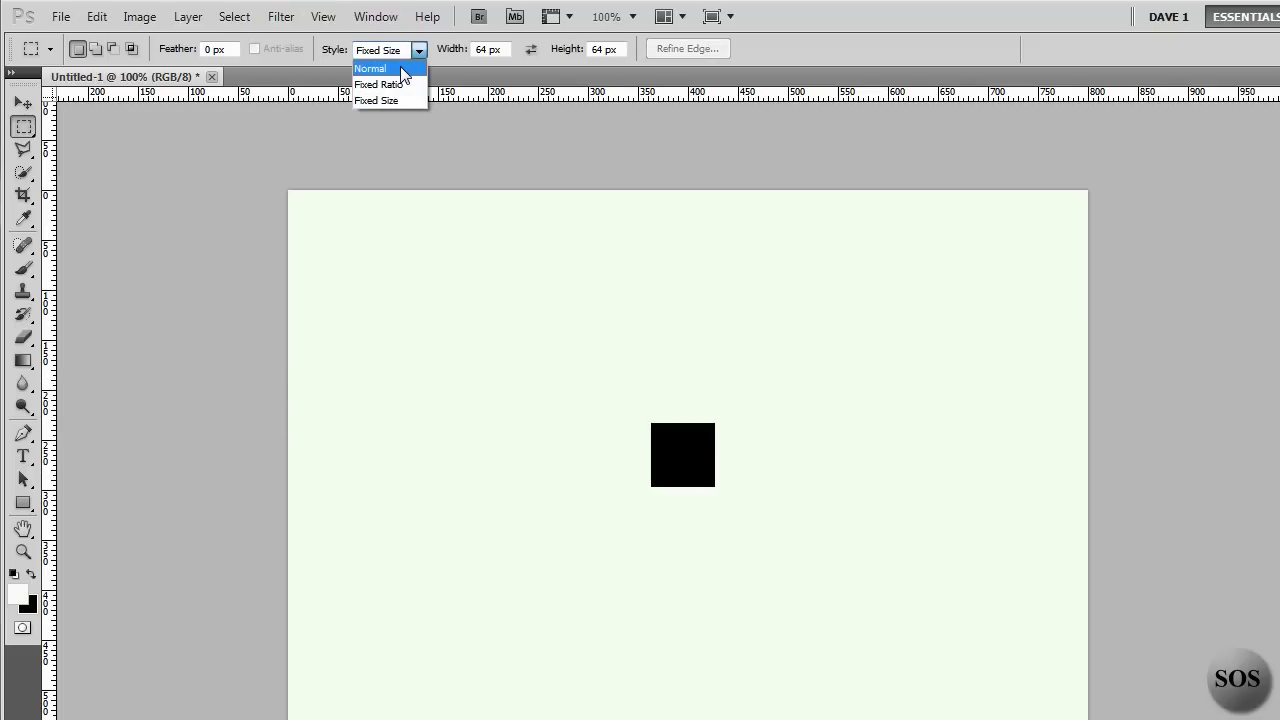
pyautogui.click(380, 63)
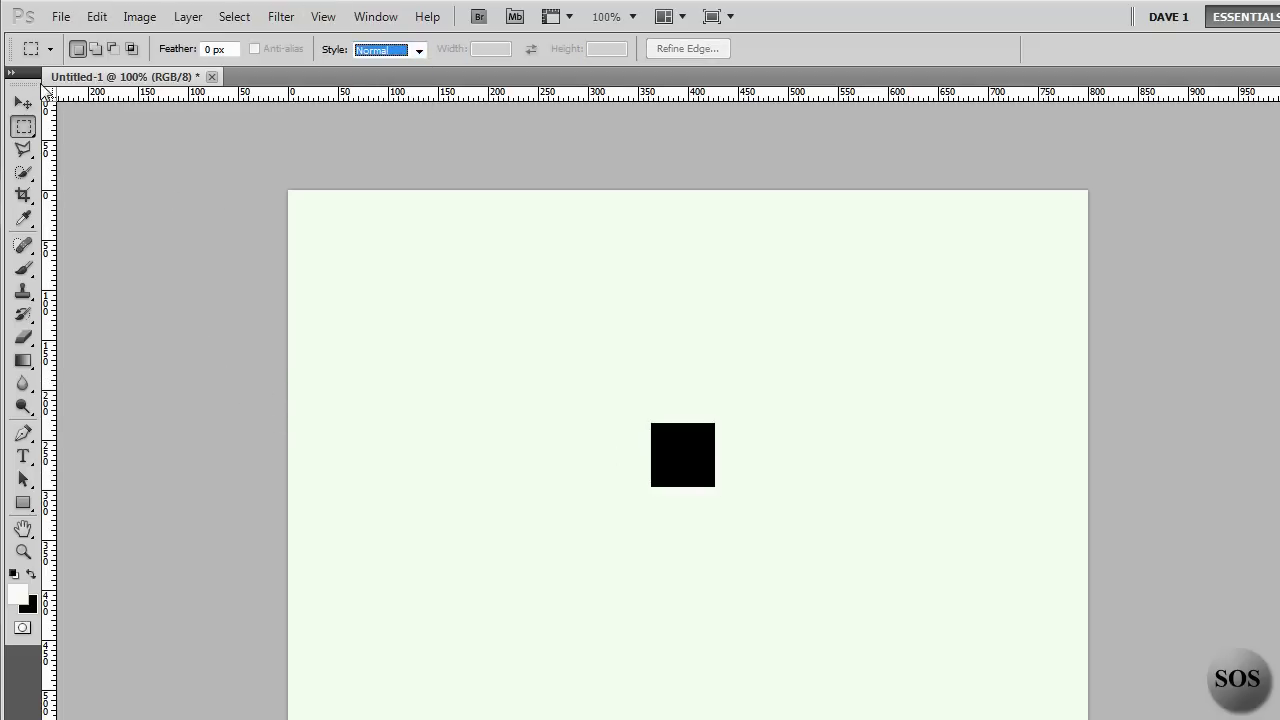
pyautogui.click(99, 18)
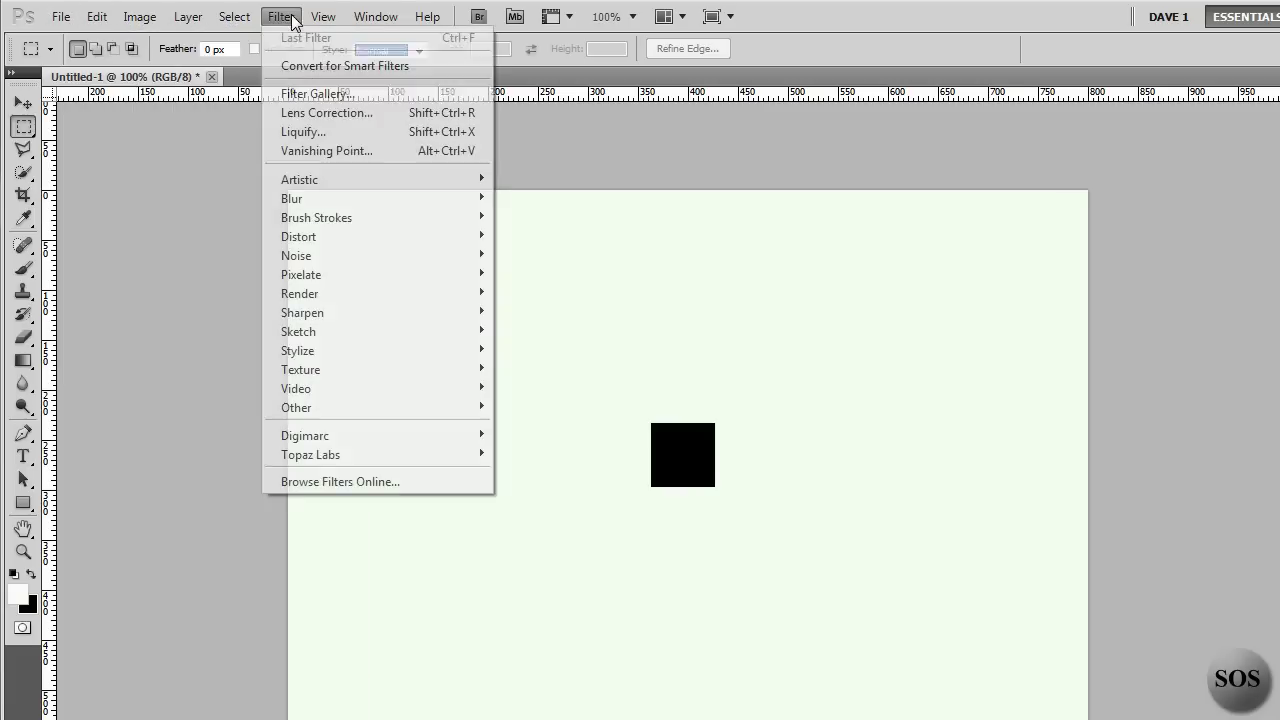
pyautogui.moveTo(291, 198)
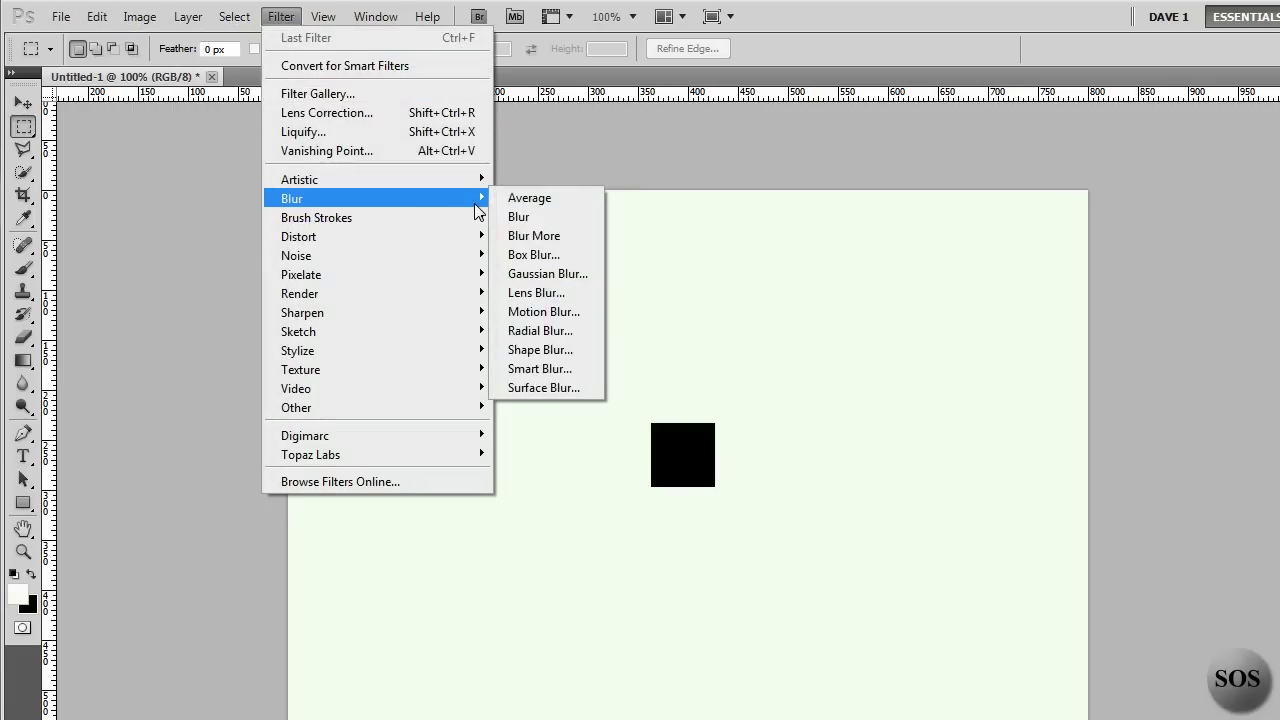
# Apply Blur, then a Gaussian Blur of 22.3 px radius to the black square.
pyautogui.click(516, 214)
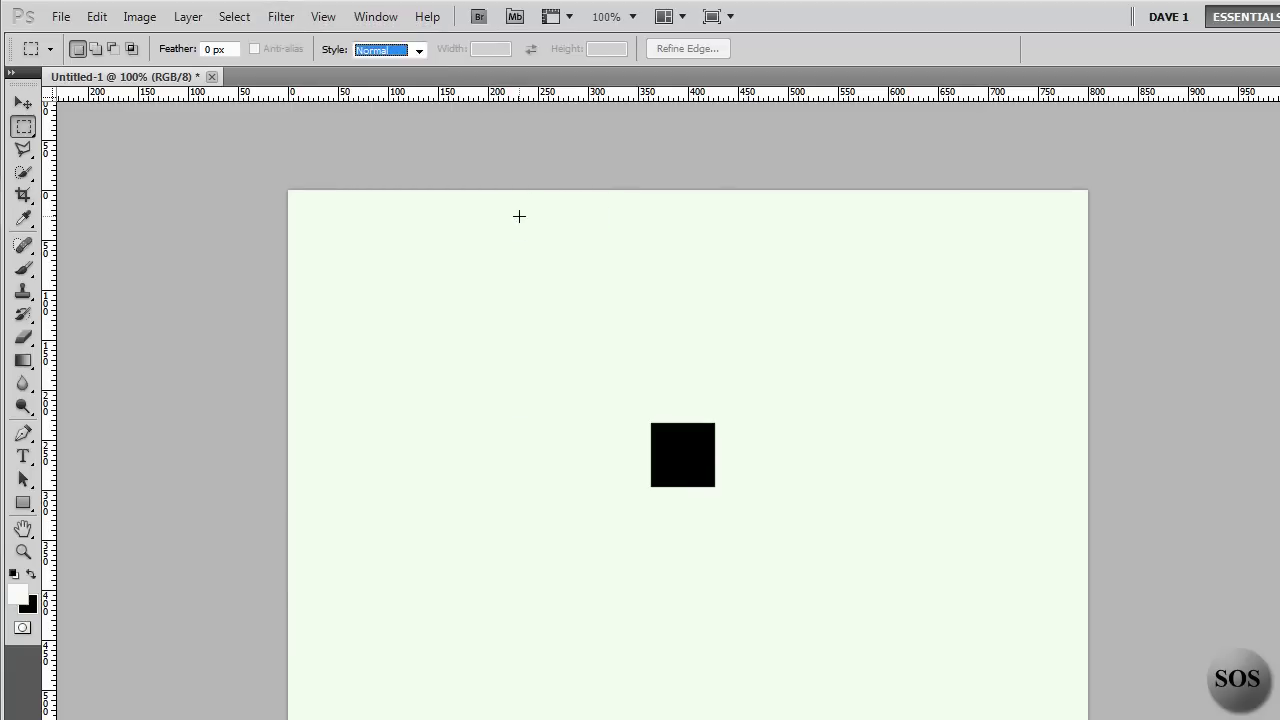
pyautogui.click(234, 17)
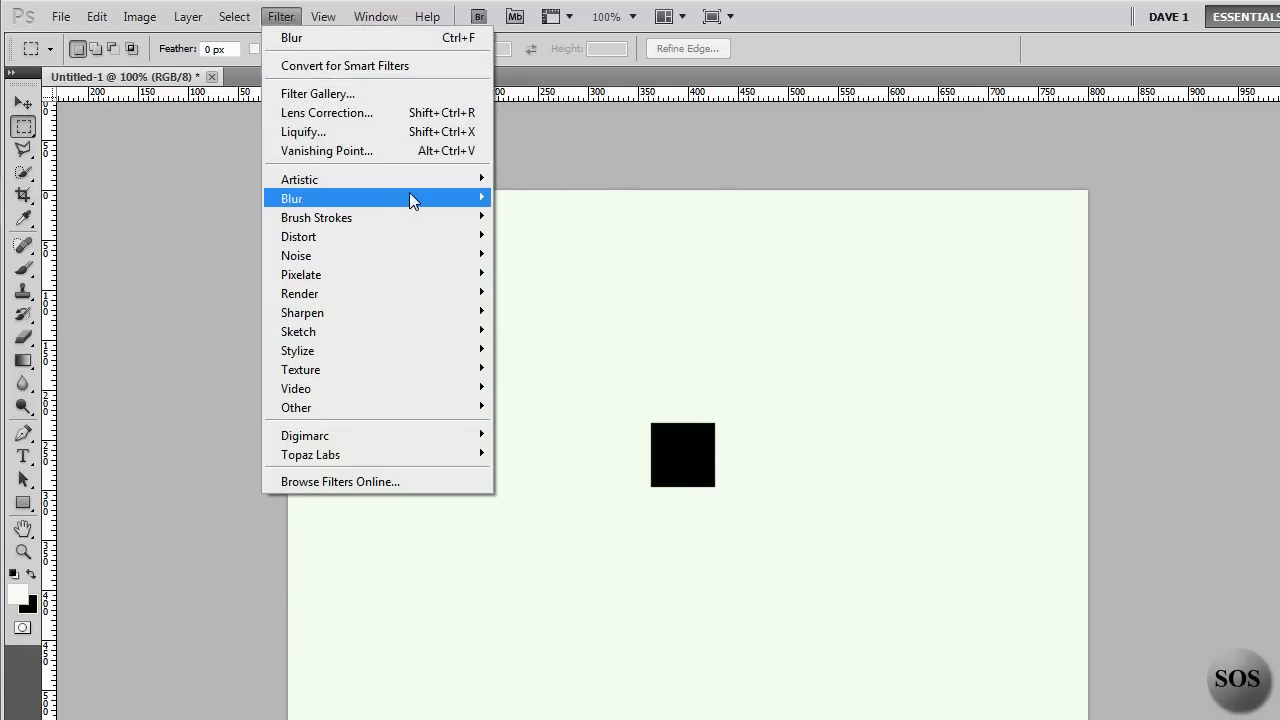
pyautogui.moveTo(380, 198)
pyautogui.click(530, 276)
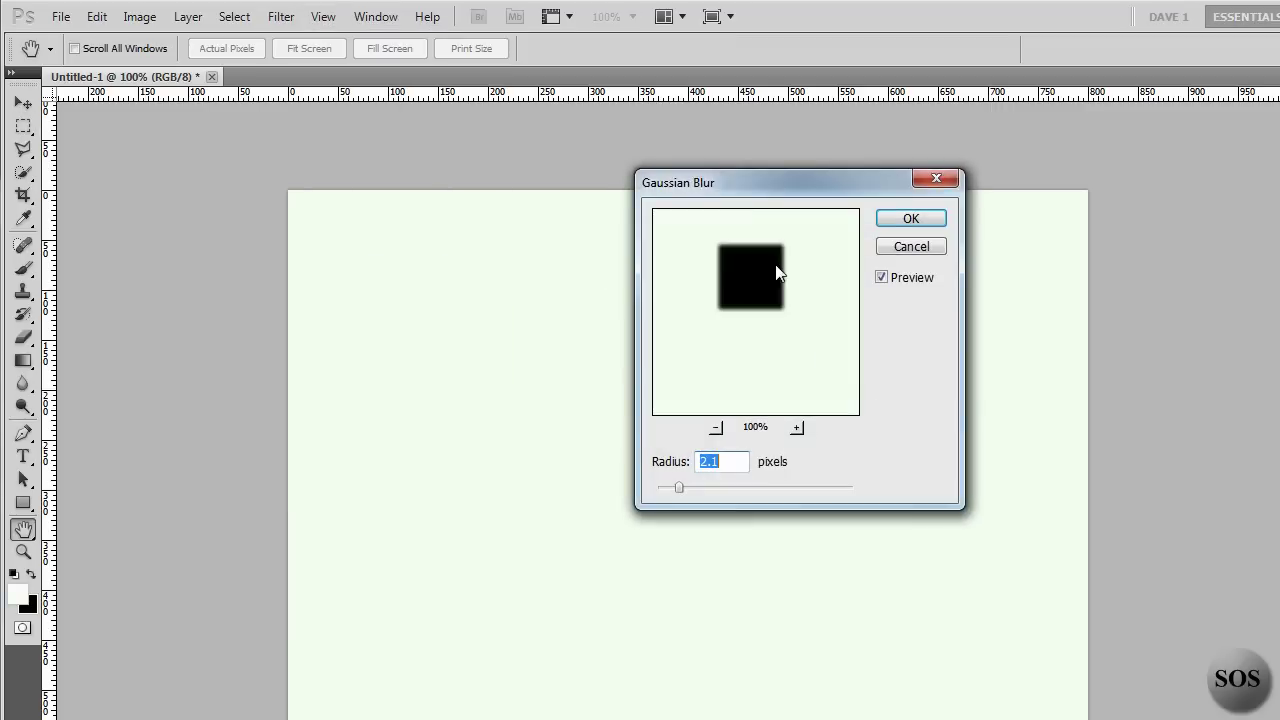
pyautogui.moveTo(750, 185); pyautogui.dragTo(878, 237)
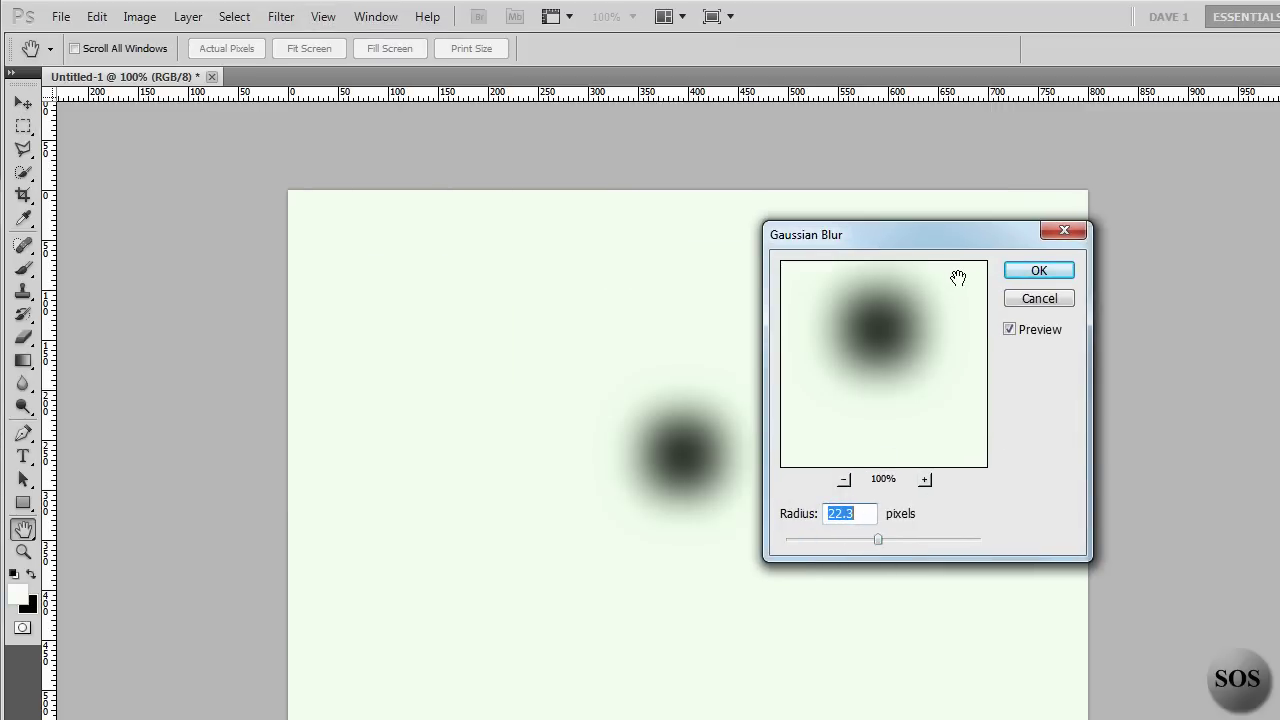
pyautogui.click(1039, 270)
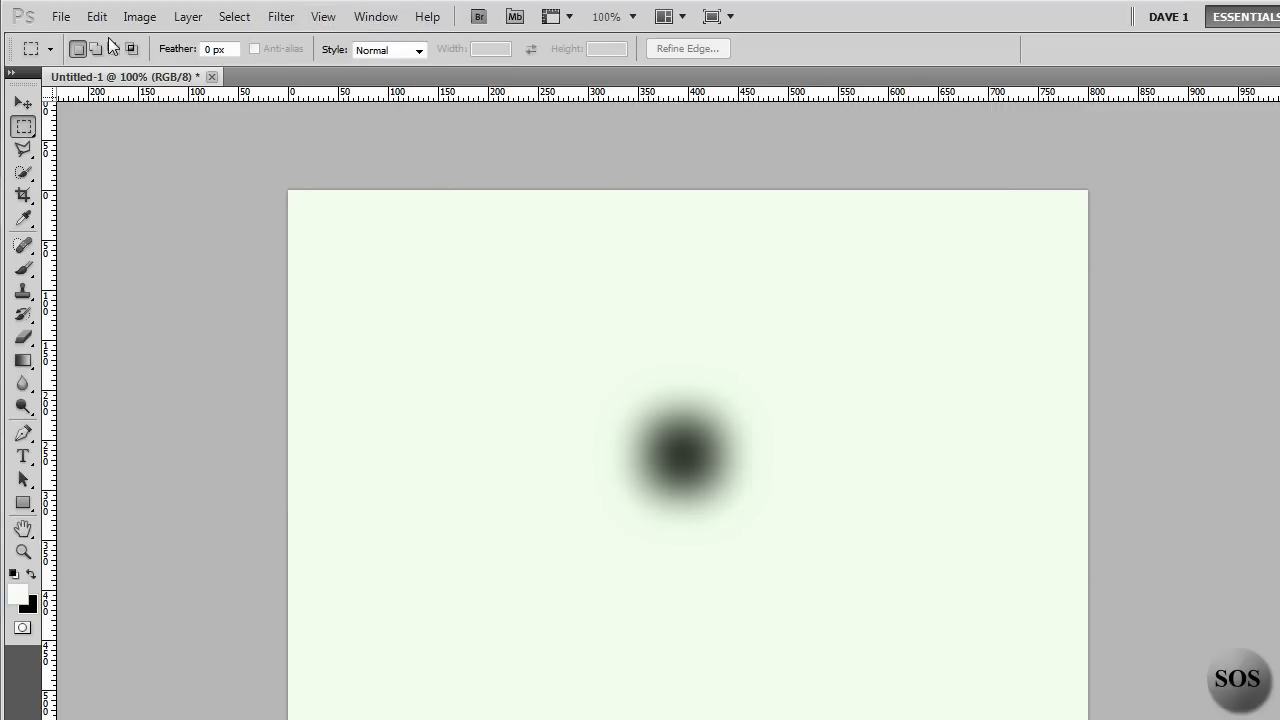
pyautogui.click(97, 17)
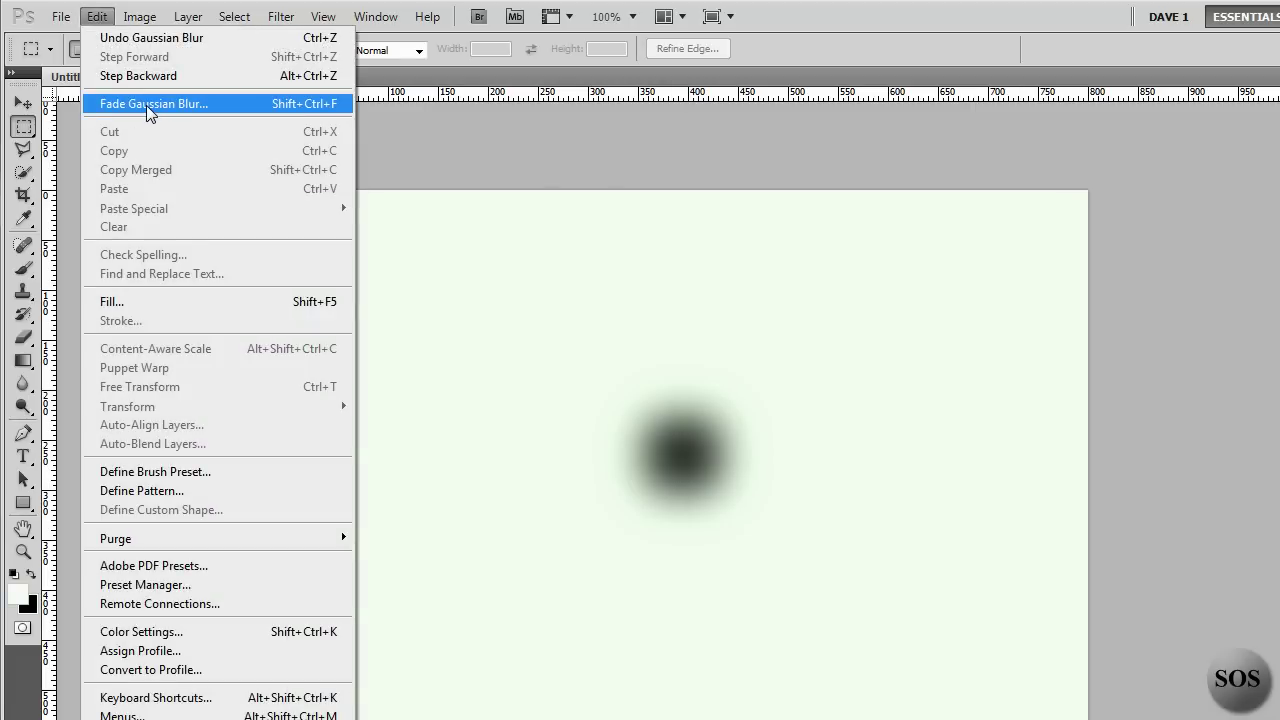
pyautogui.click(147, 106)
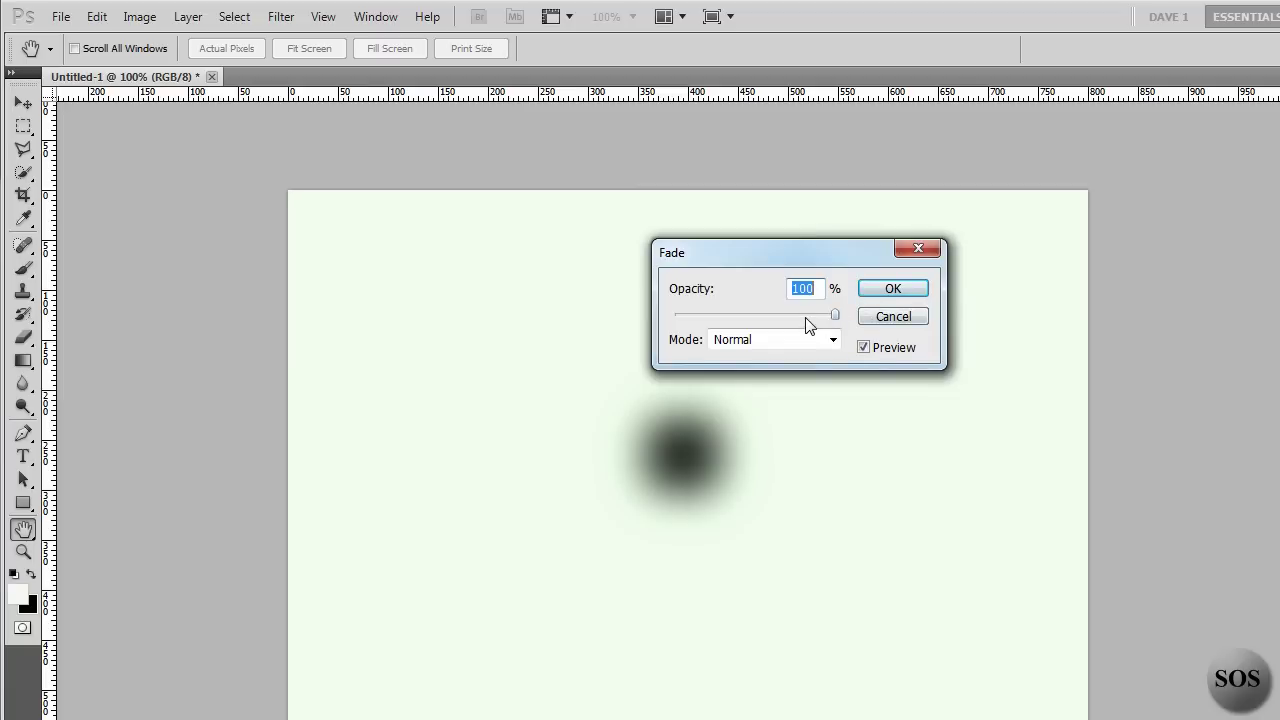
pyautogui.click(800, 315)
pyautogui.moveTo(750, 318)
pyautogui.mouseDown()
pyautogui.moveTo(740, 315)
pyautogui.moveTo(804, 314)
pyautogui.mouseUp()
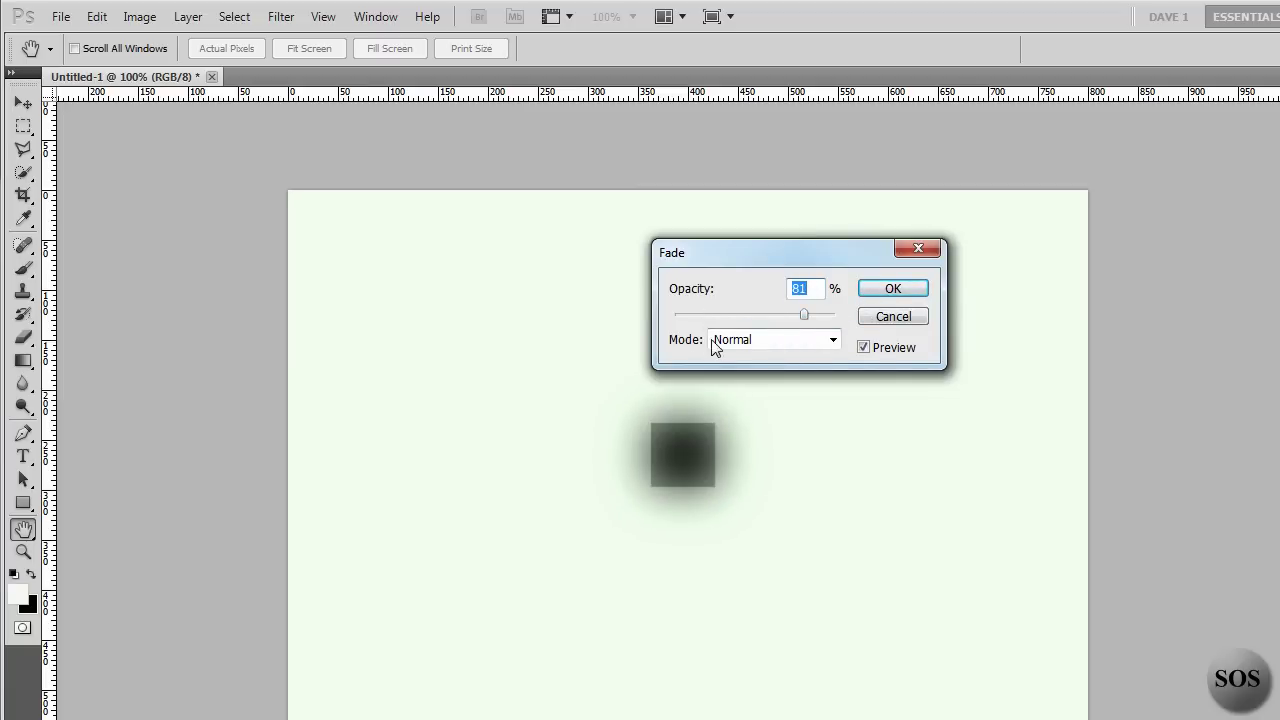
pyautogui.click(830, 345)
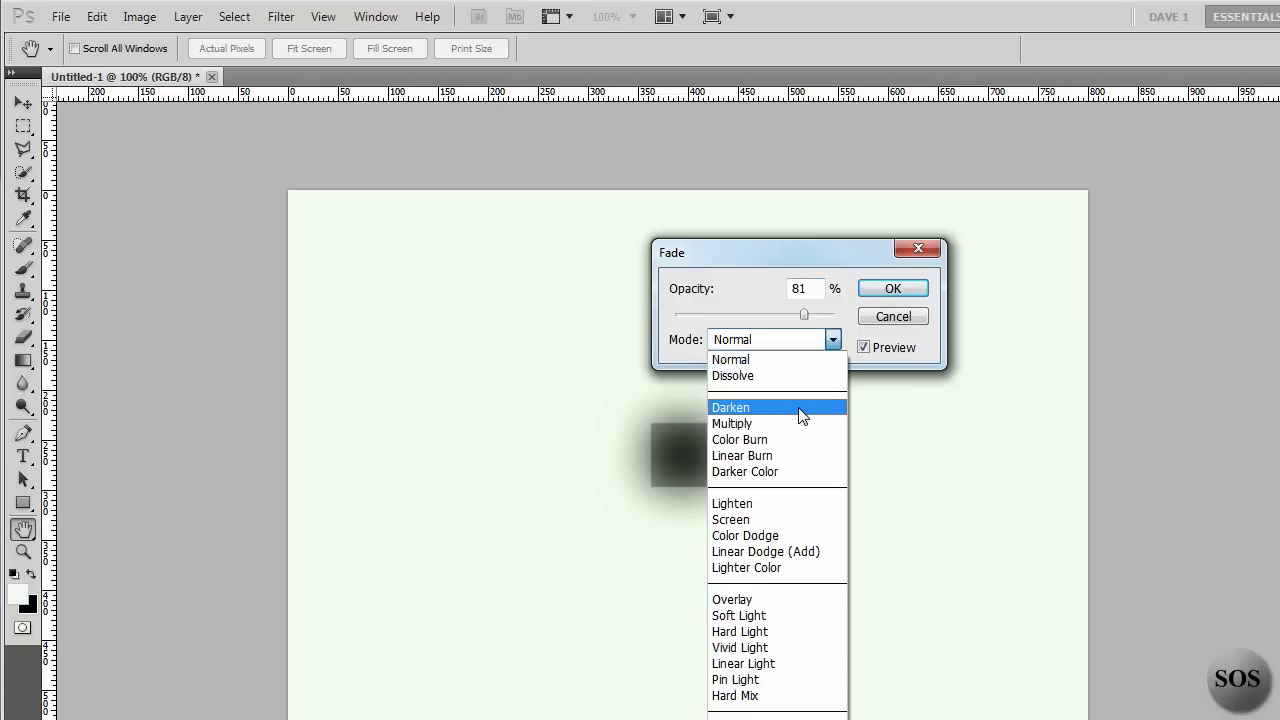
pyautogui.click(796, 408)
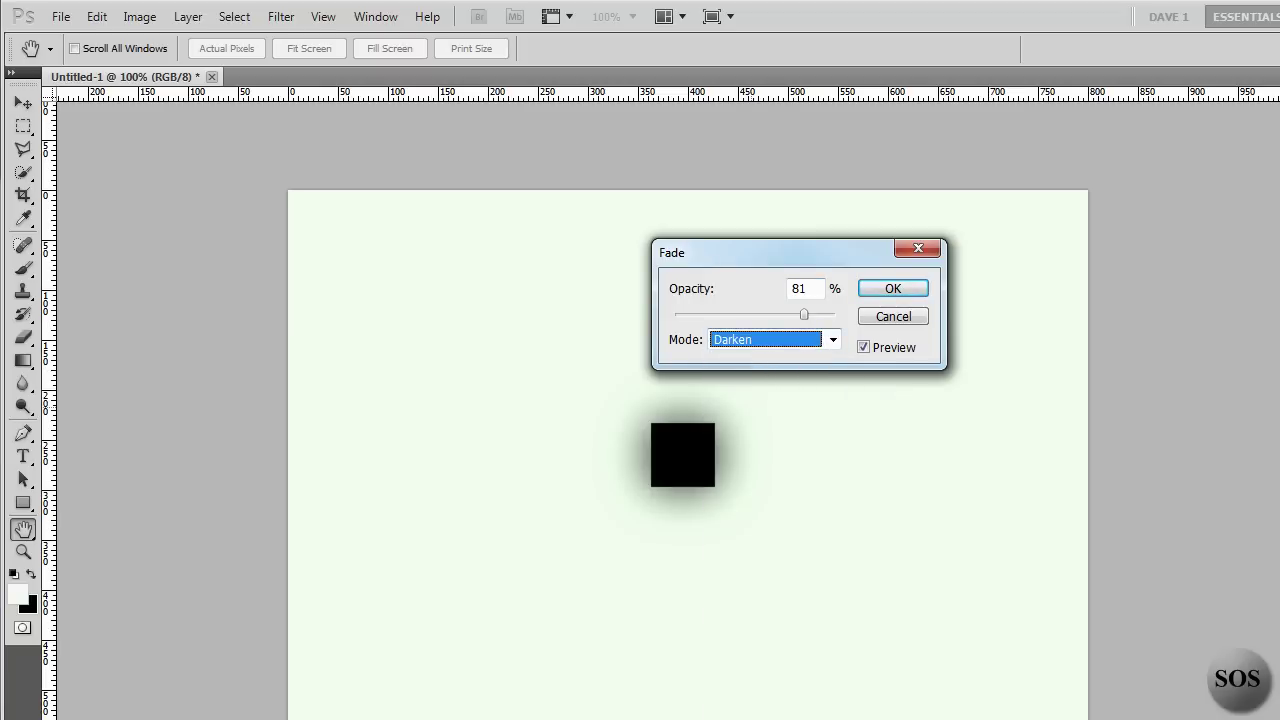
pyautogui.moveTo(817, 316); pyautogui.dragTo(771, 324)
pyautogui.click(891, 318)
pyautogui.press('m')
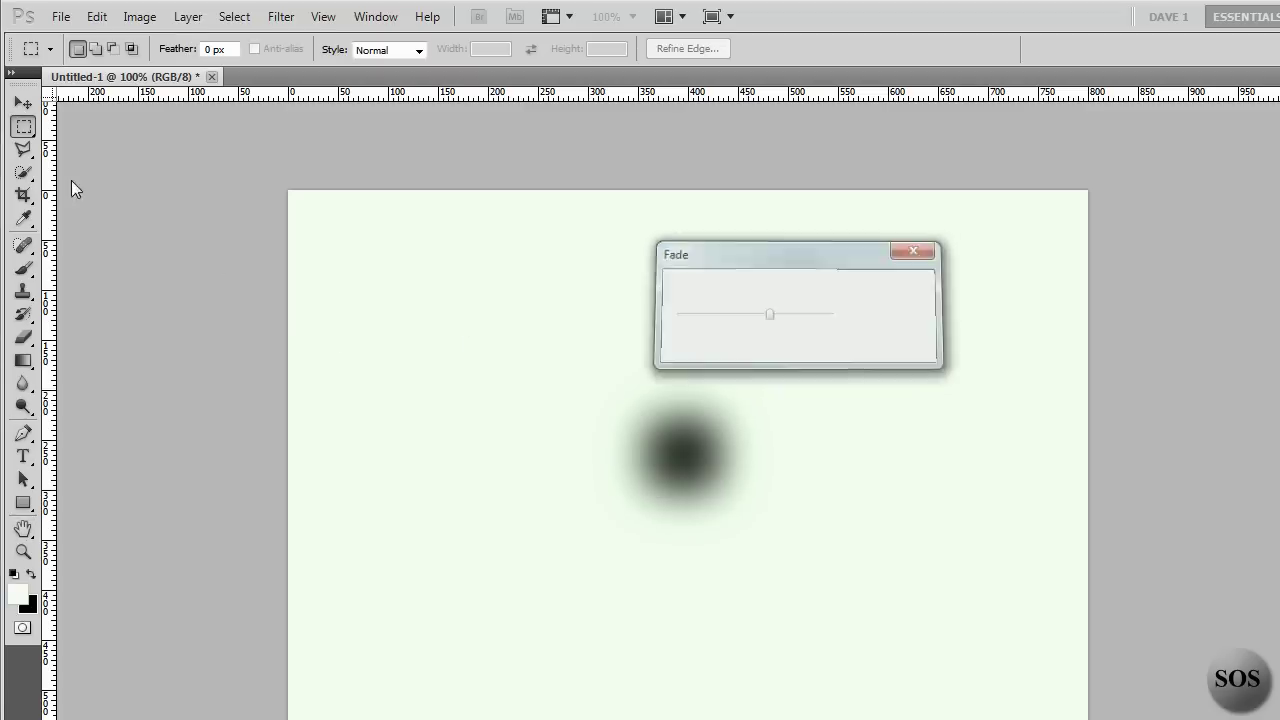
# Open the Edit menu to reach the Preferences submenu.
pyautogui.click(106, 22)
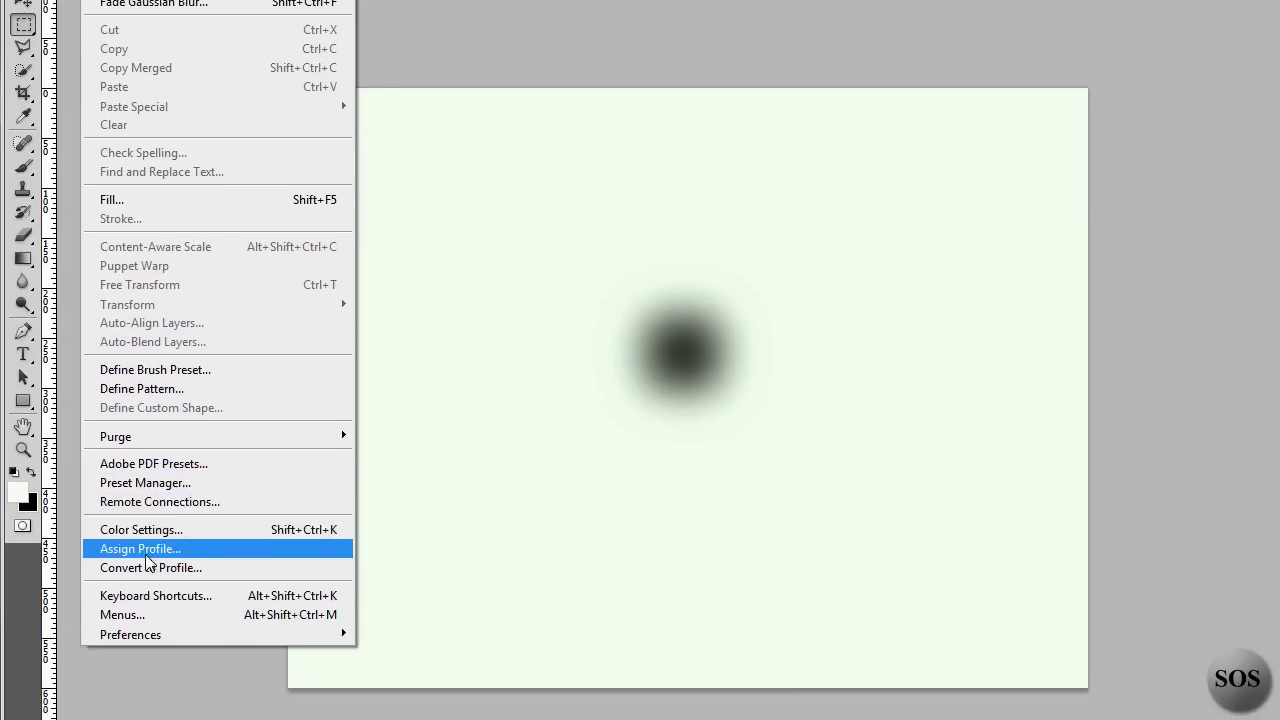
pyautogui.moveTo(215, 569)
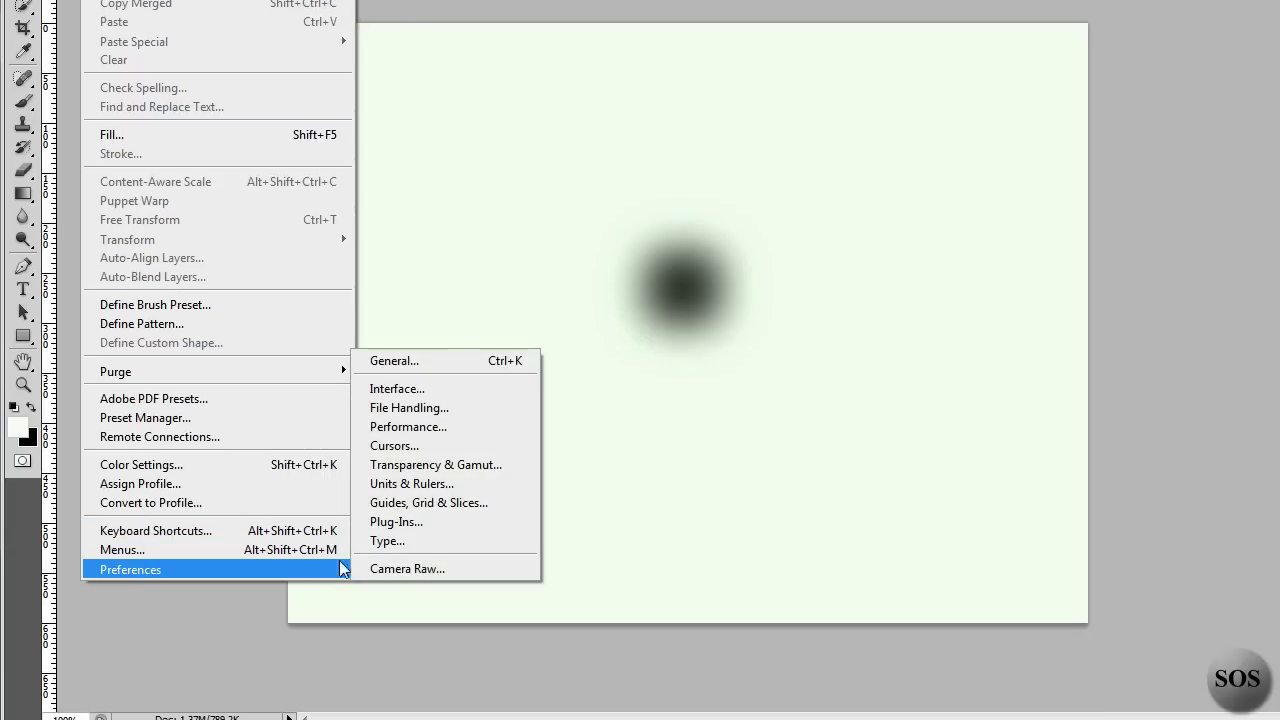
# Browse the General, Interface, File Handling, Performance, Cursors and Guides preference pages.
pyautogui.click(395, 361)
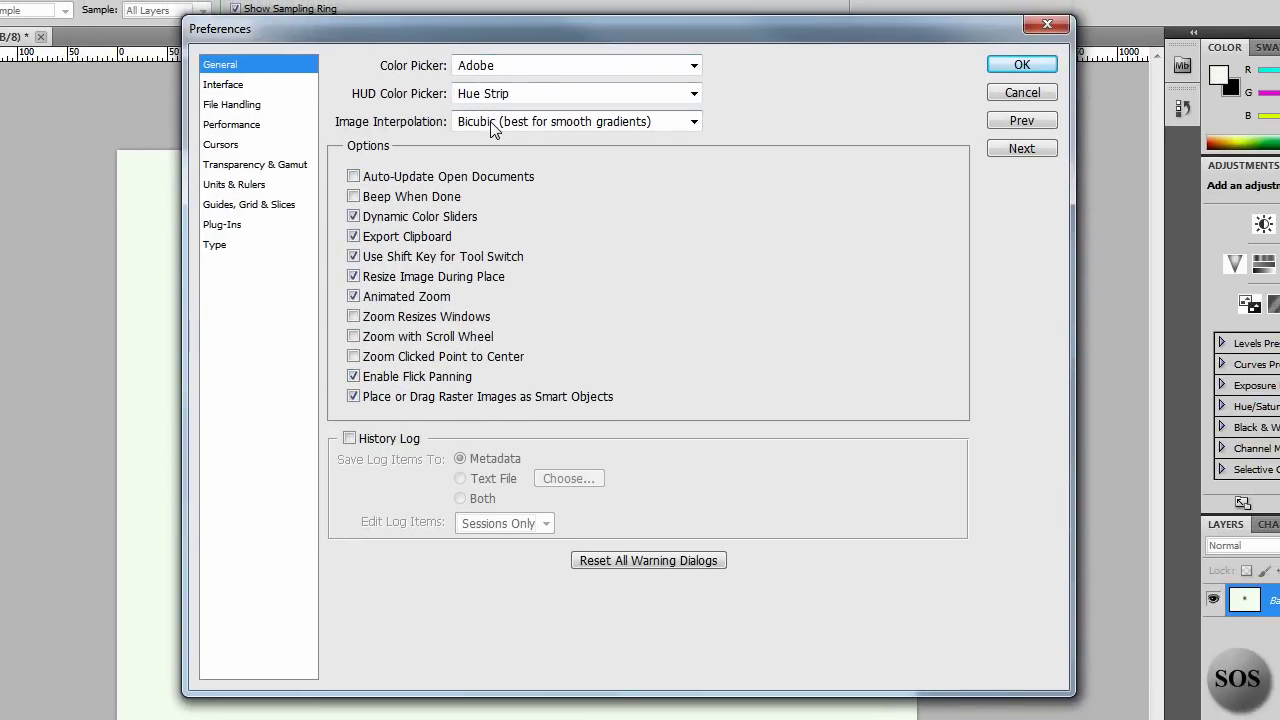
pyautogui.click(235, 88)
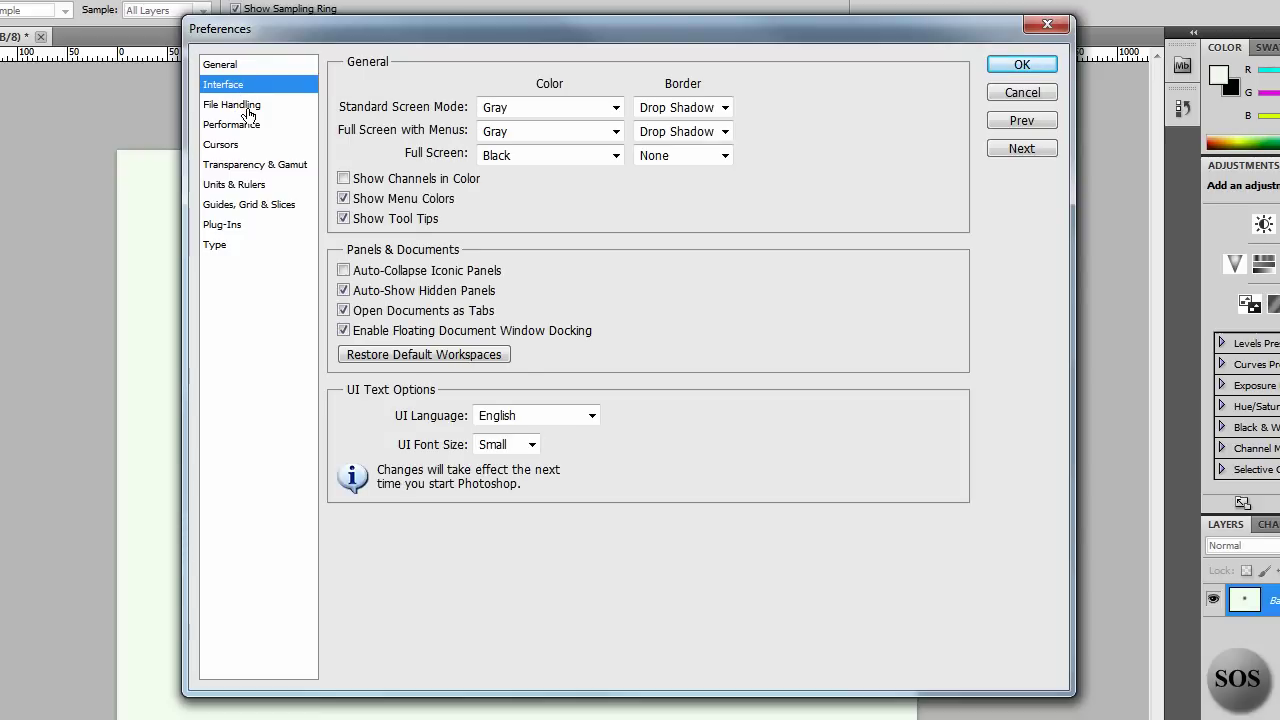
pyautogui.click(240, 105)
pyautogui.click(226, 127)
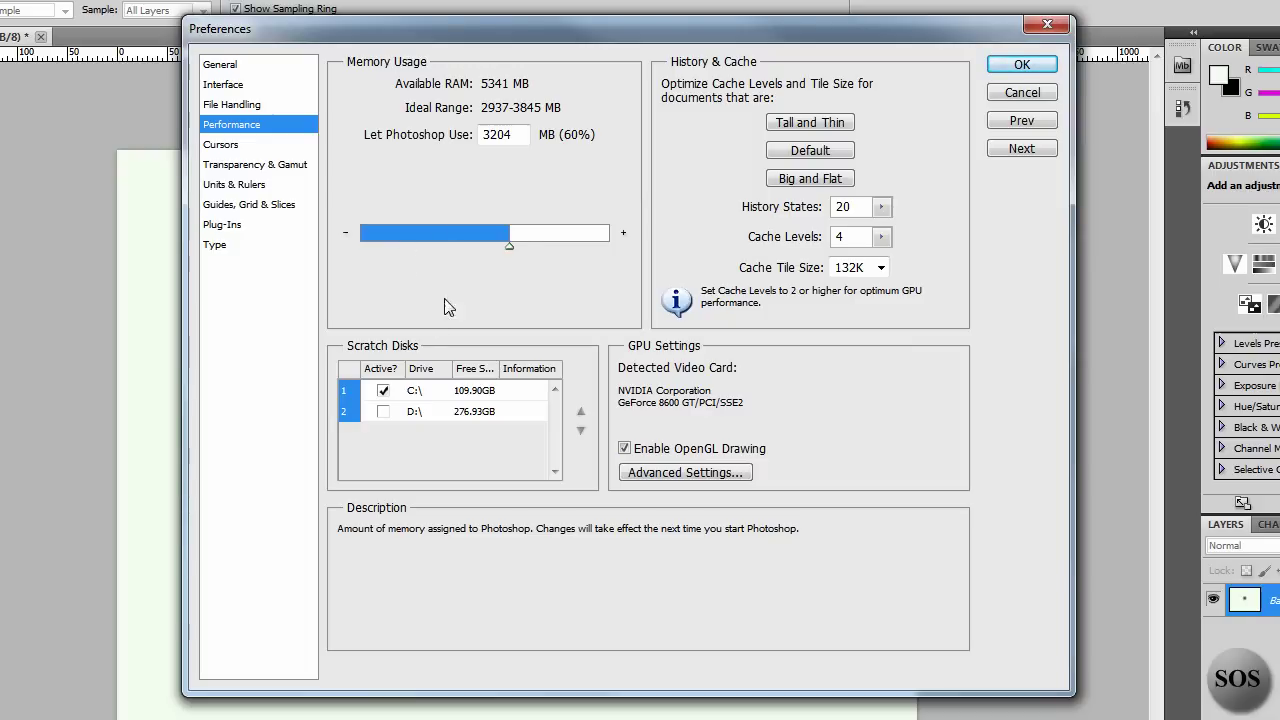
pyautogui.click(222, 146)
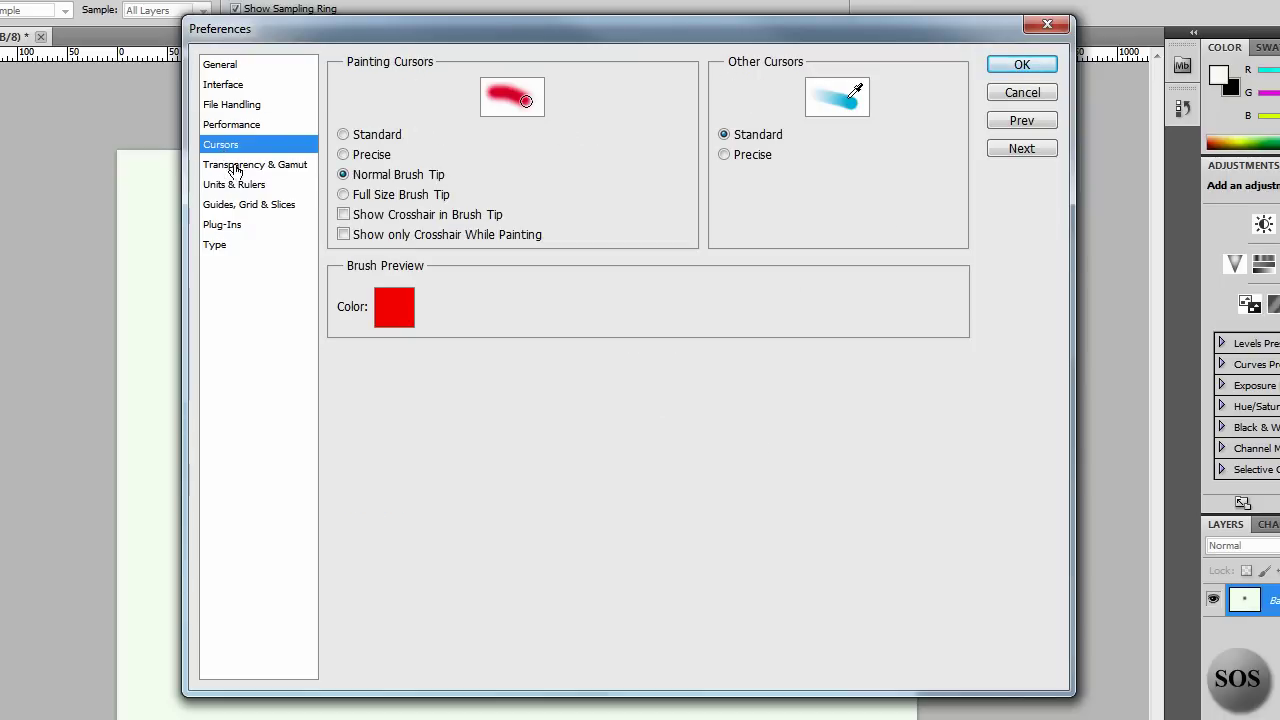
pyautogui.click(232, 205)
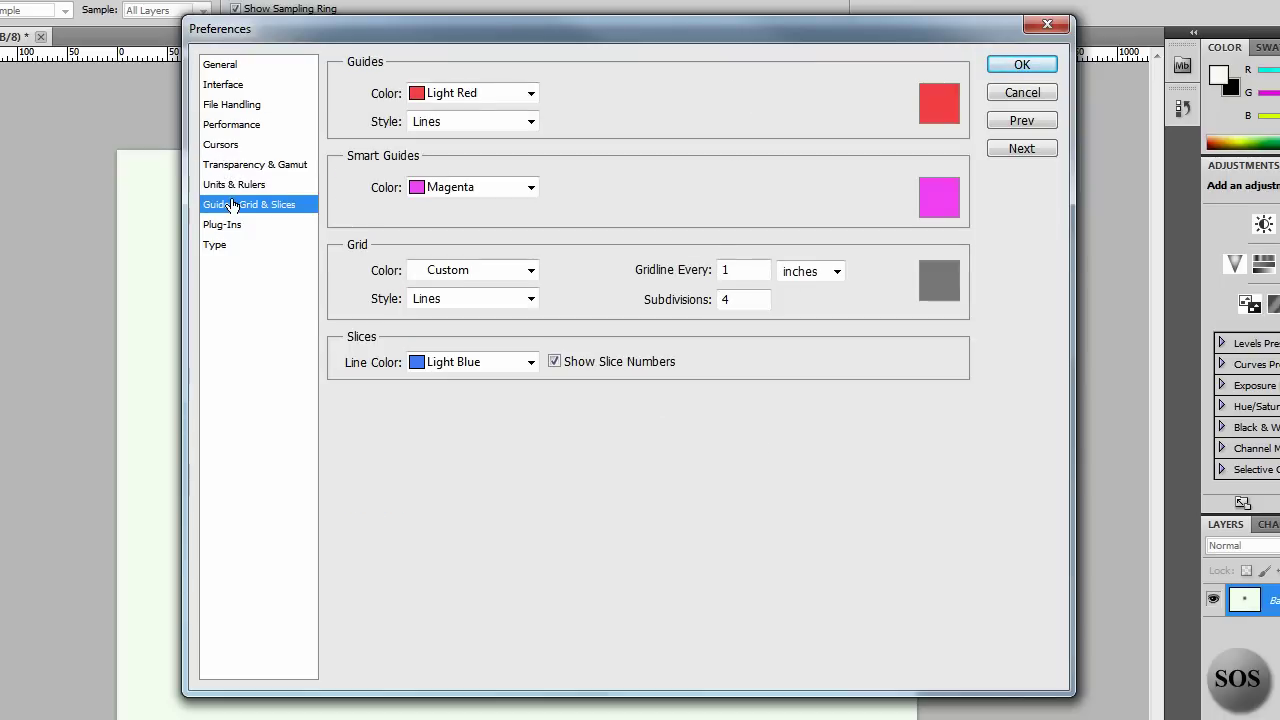
# Try Cyan and a custom darker red for guides, keeping the guide colour Light Red.
pyautogui.click(531, 93)
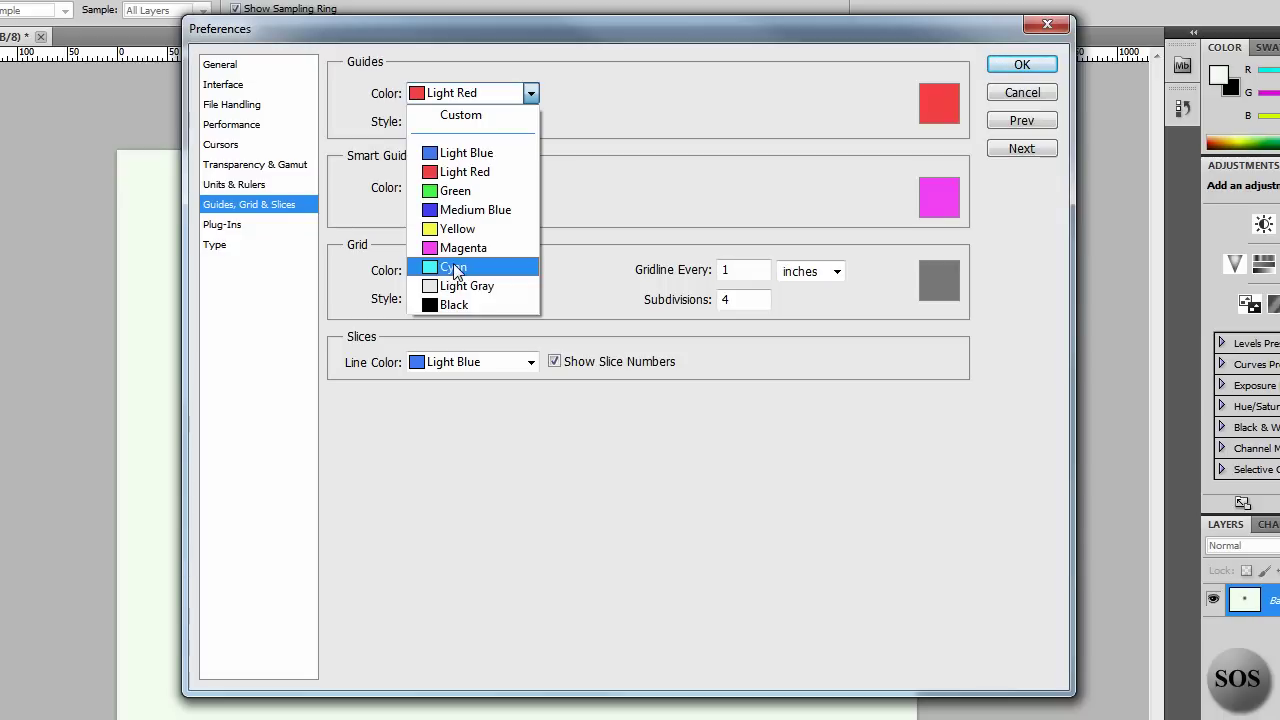
pyautogui.click(455, 267)
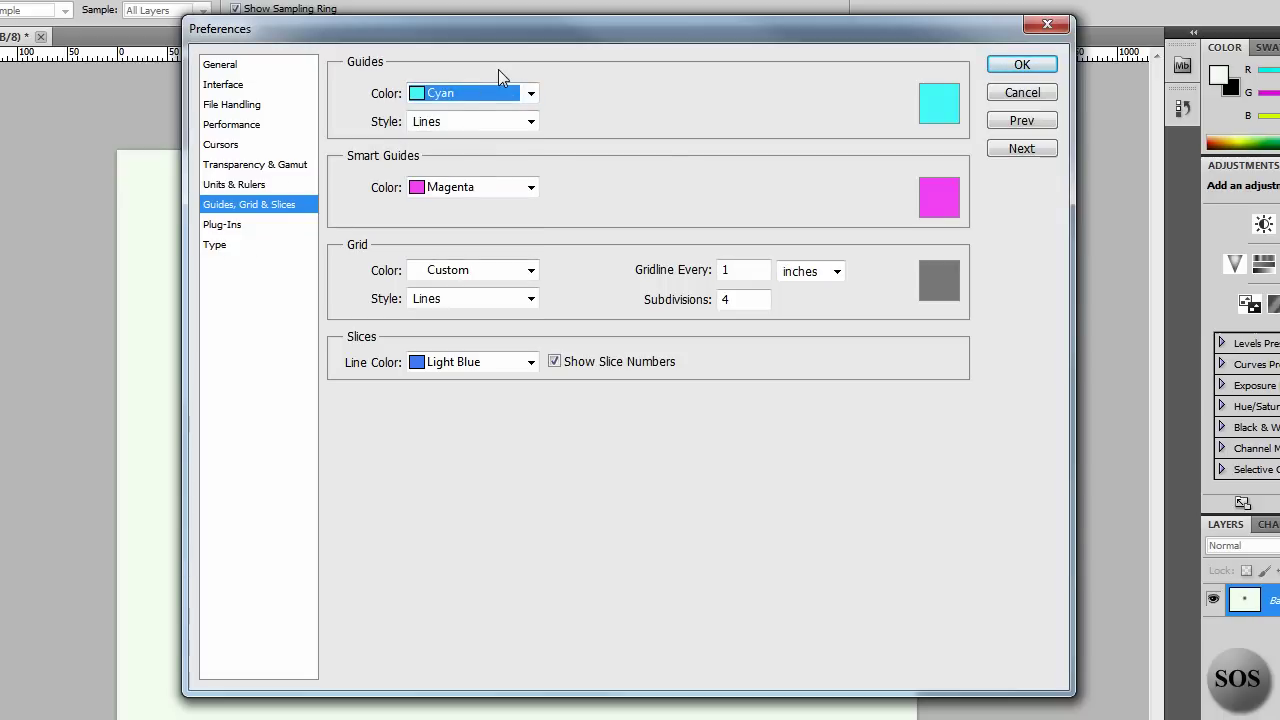
pyautogui.click(514, 92)
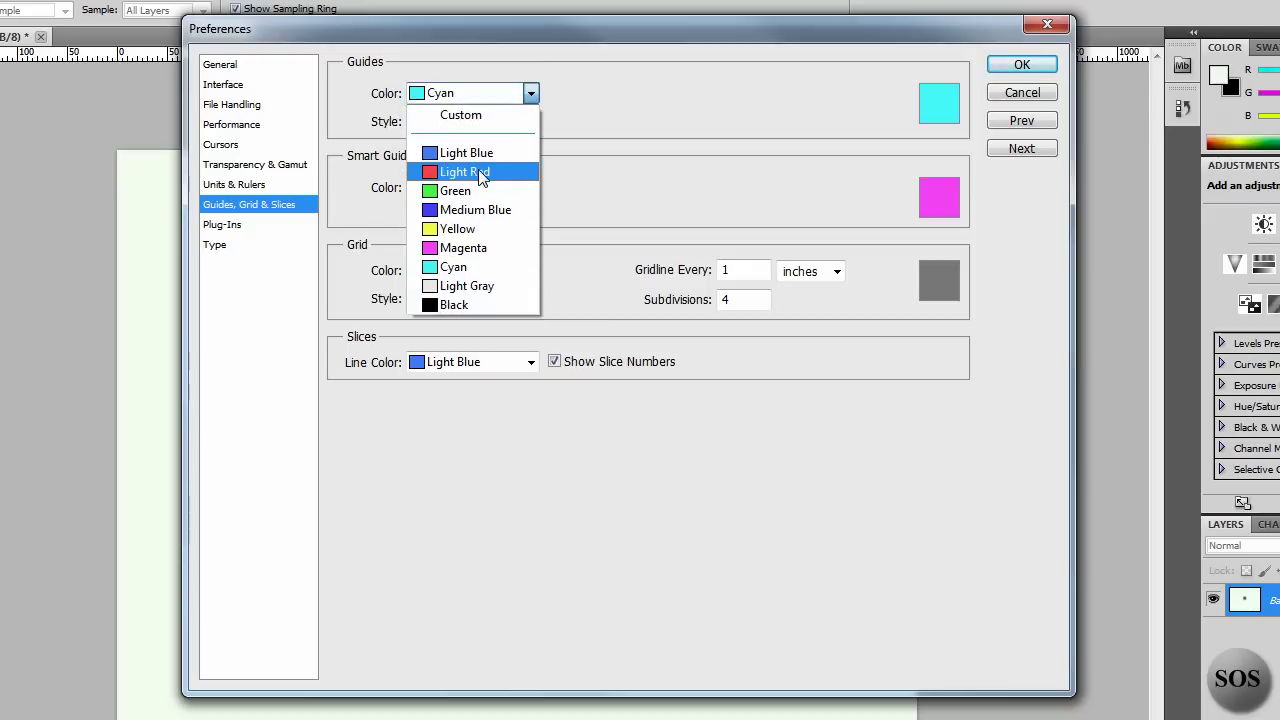
pyautogui.click(481, 174)
pyautogui.click(533, 96)
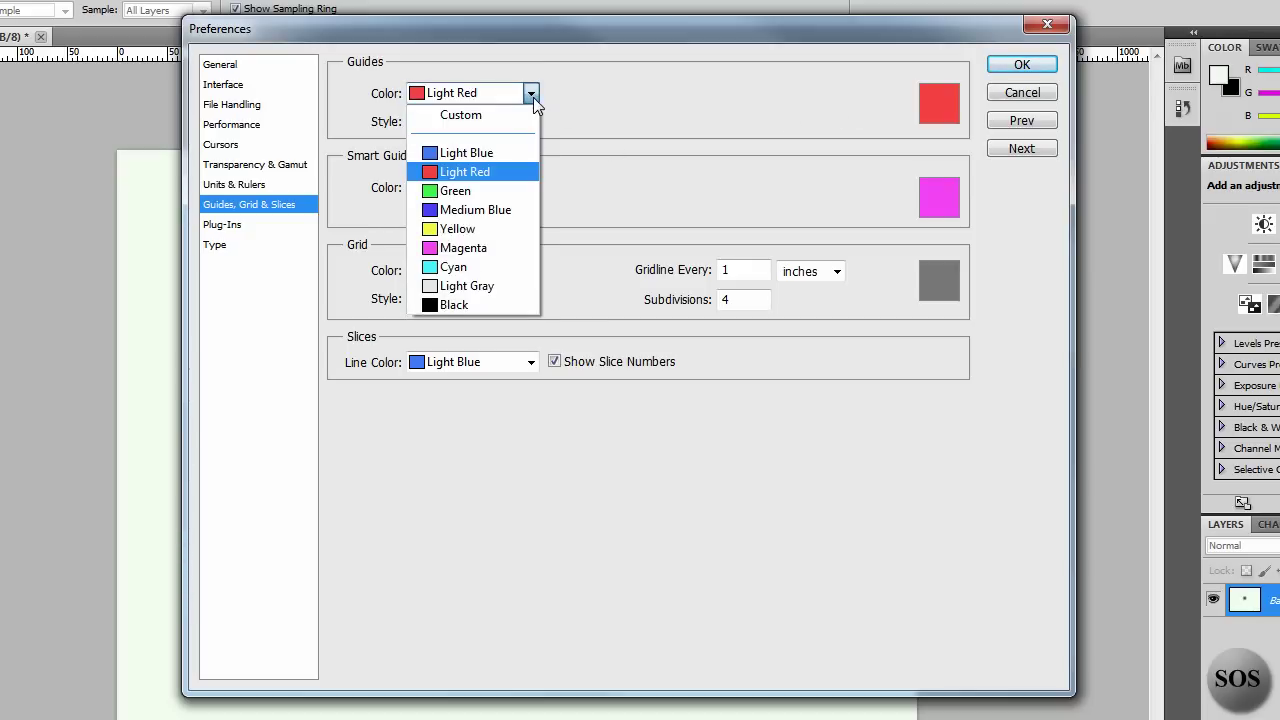
pyautogui.click(460, 116)
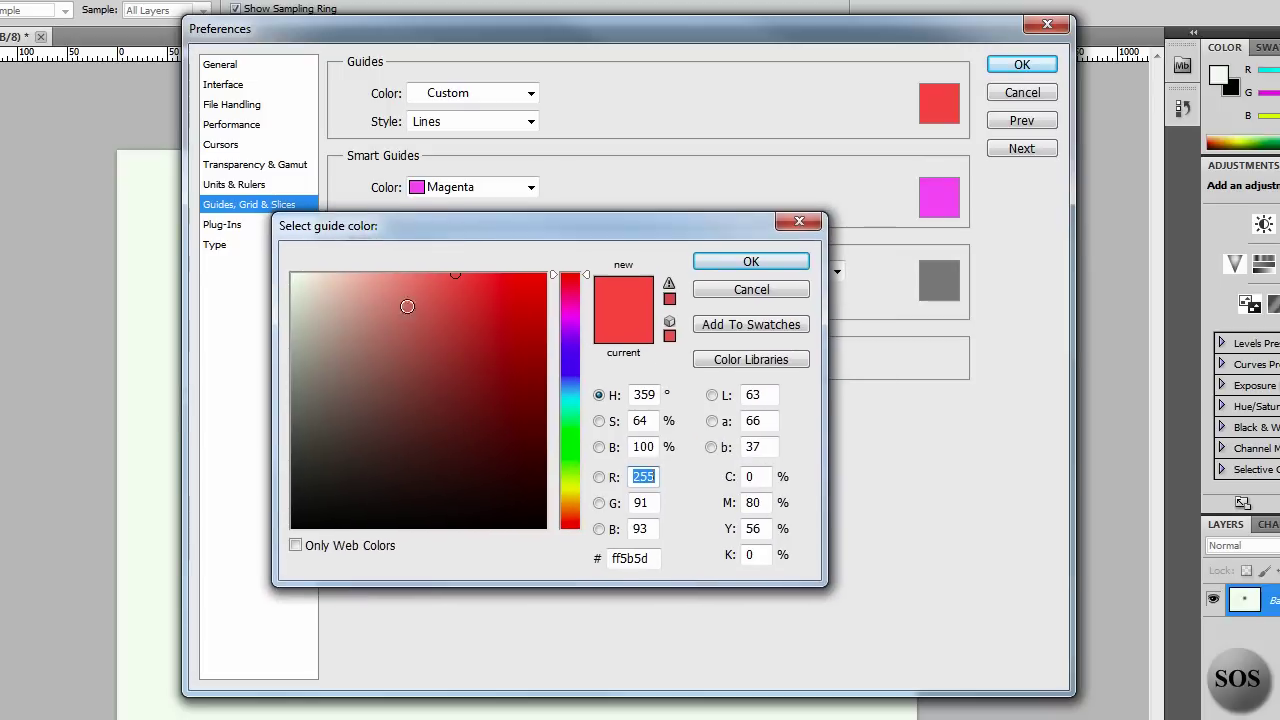
pyautogui.click(439, 321)
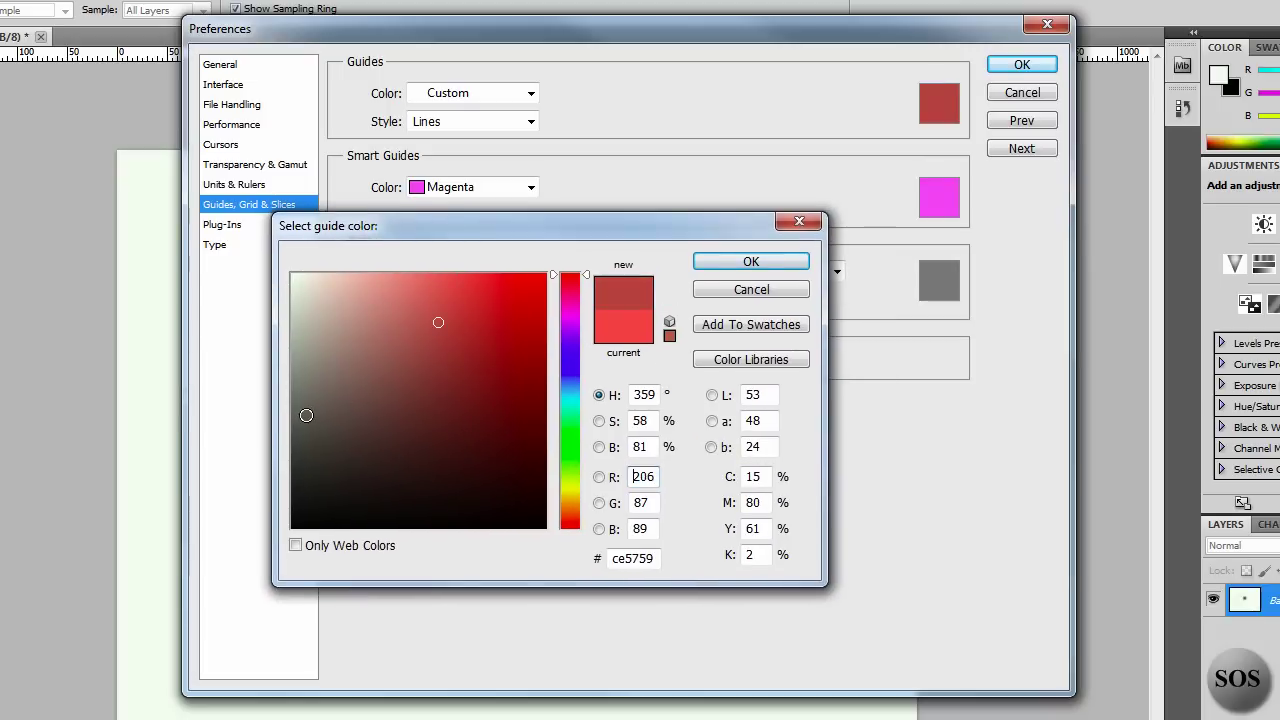
pyautogui.click(800, 289)
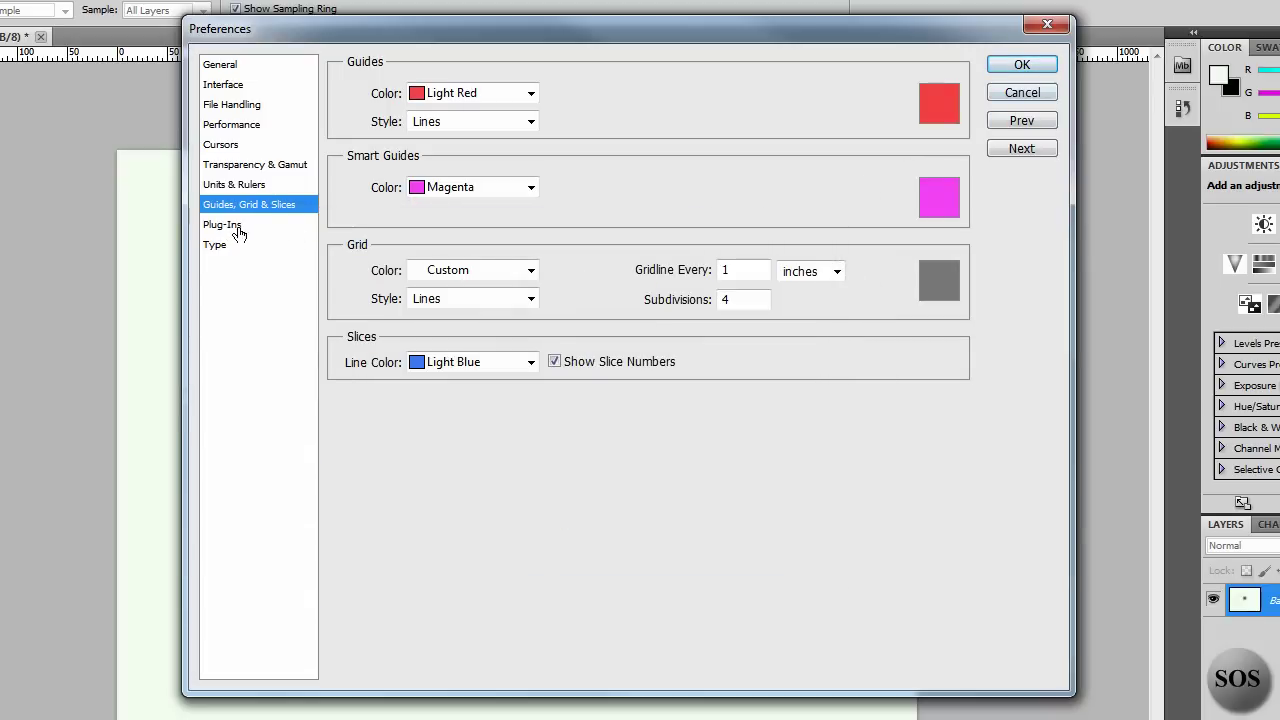
# Check the Plug-Ins and Type preference pages and confirm Preferences with OK.
pyautogui.click(236, 227)
pyautogui.click(225, 247)
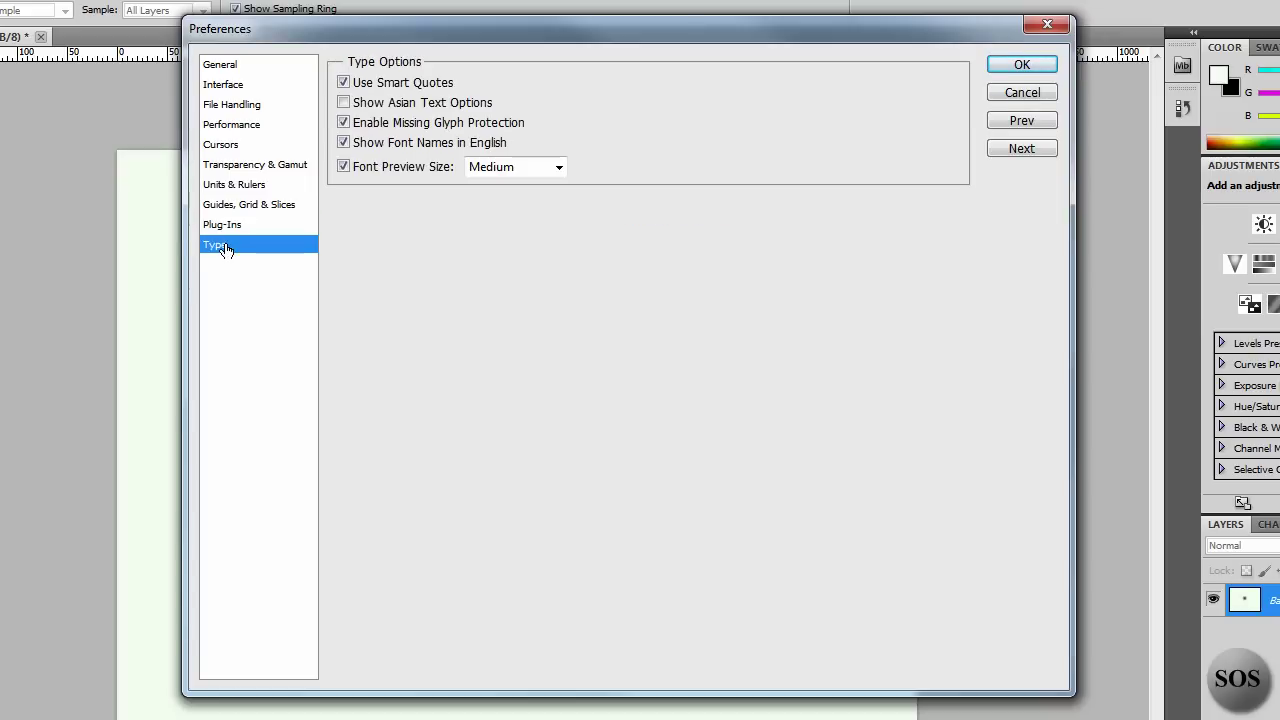
pyautogui.click(1052, 74)
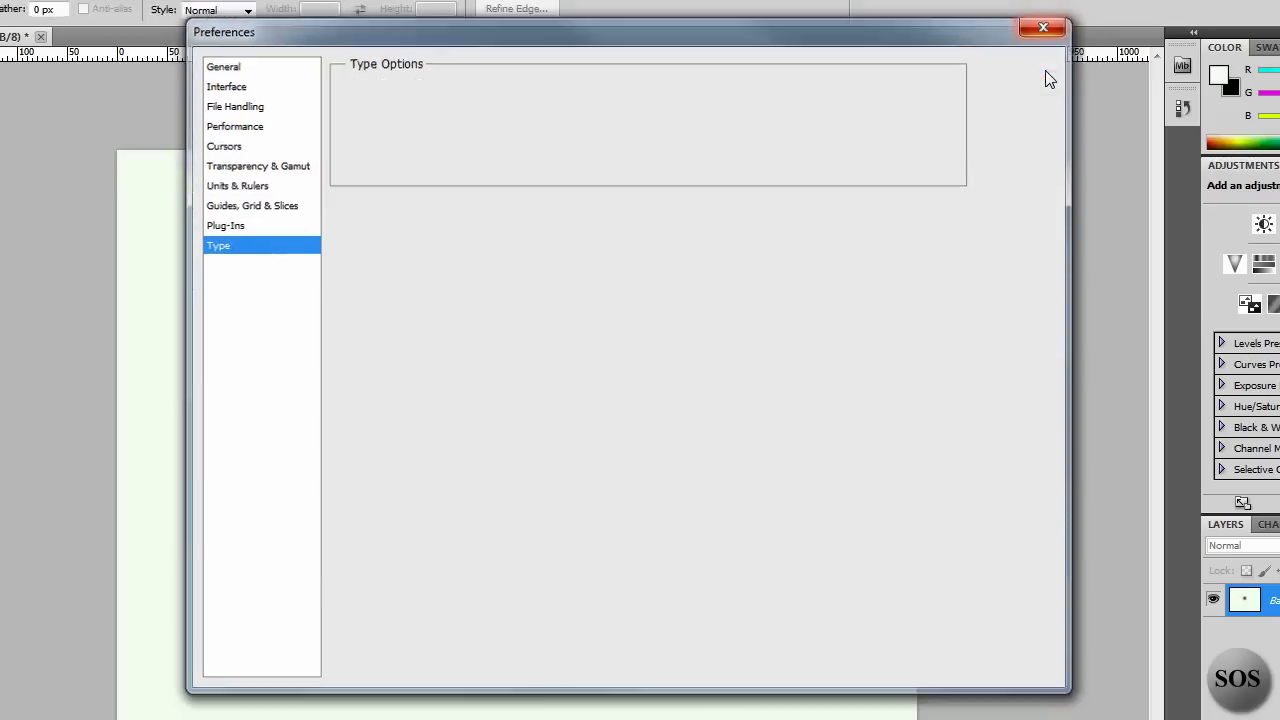
# Open the menu bar to browse the Blur filter submenu.
pyautogui.click(63, 9)
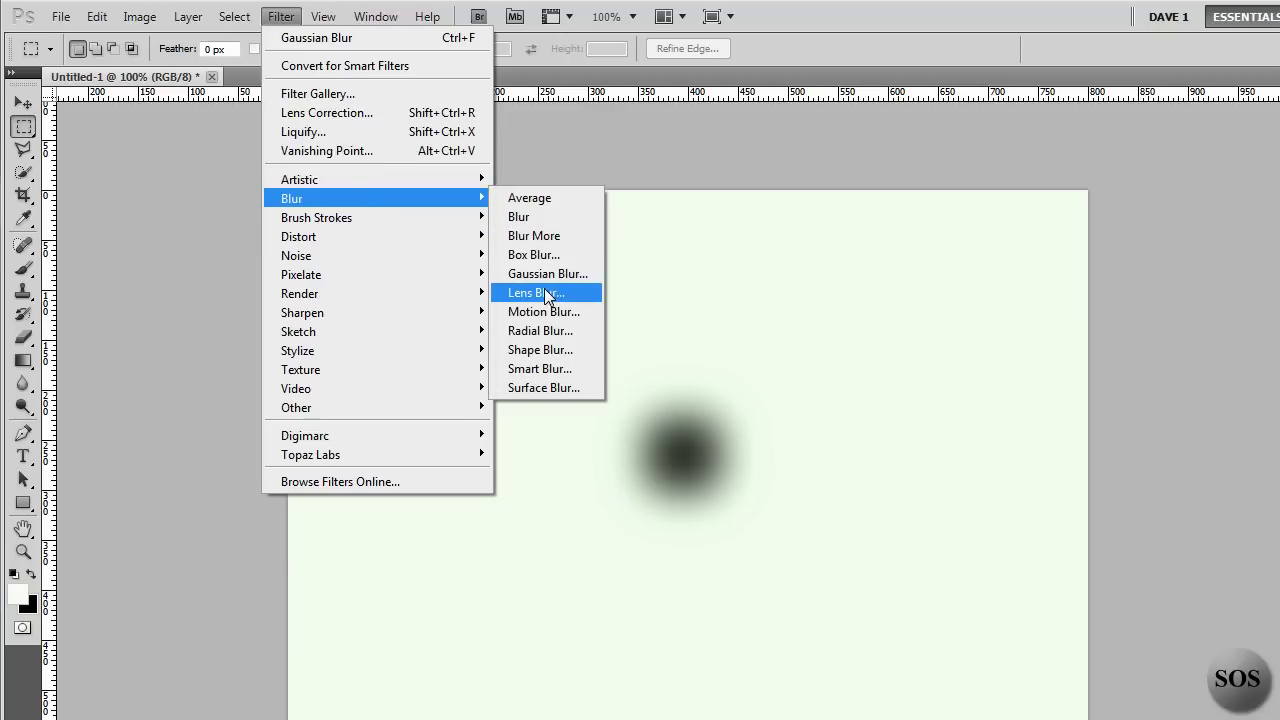
pyautogui.moveTo(298, 331)
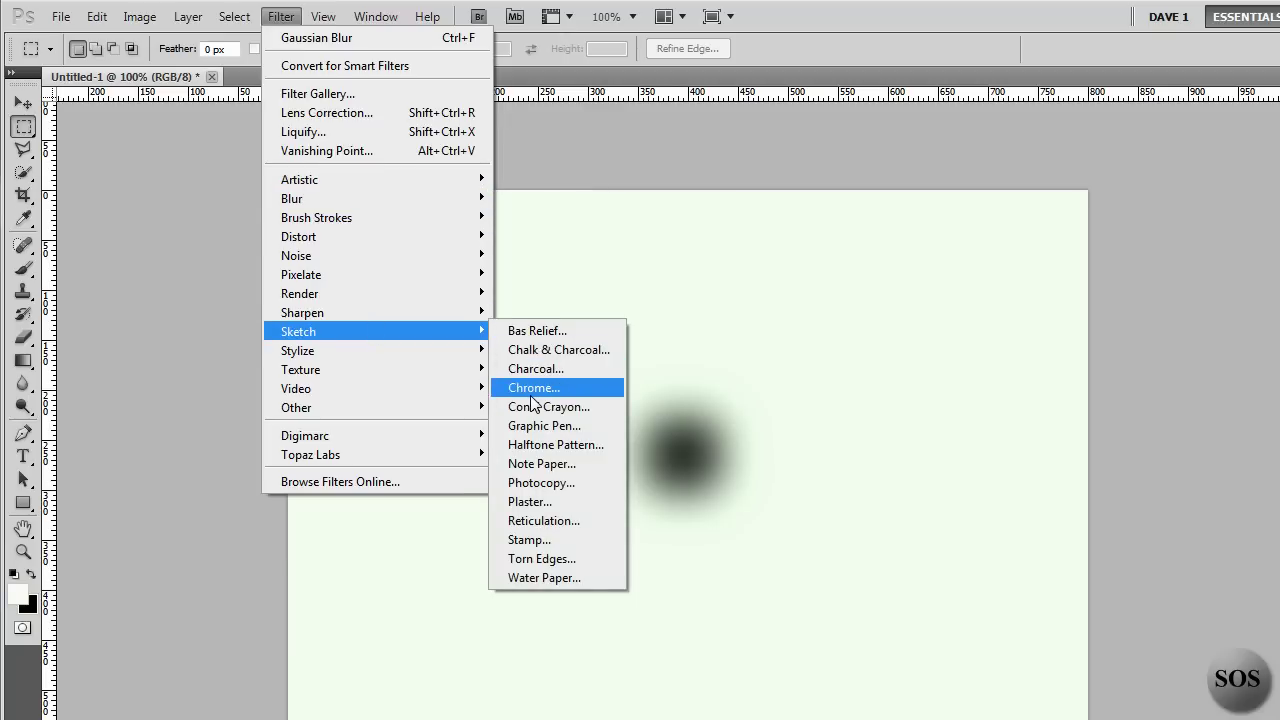
# Preview Chrome, Note Paper and Reticulation in the Filter Gallery, then apply Plaster.
pyautogui.click(530, 407)
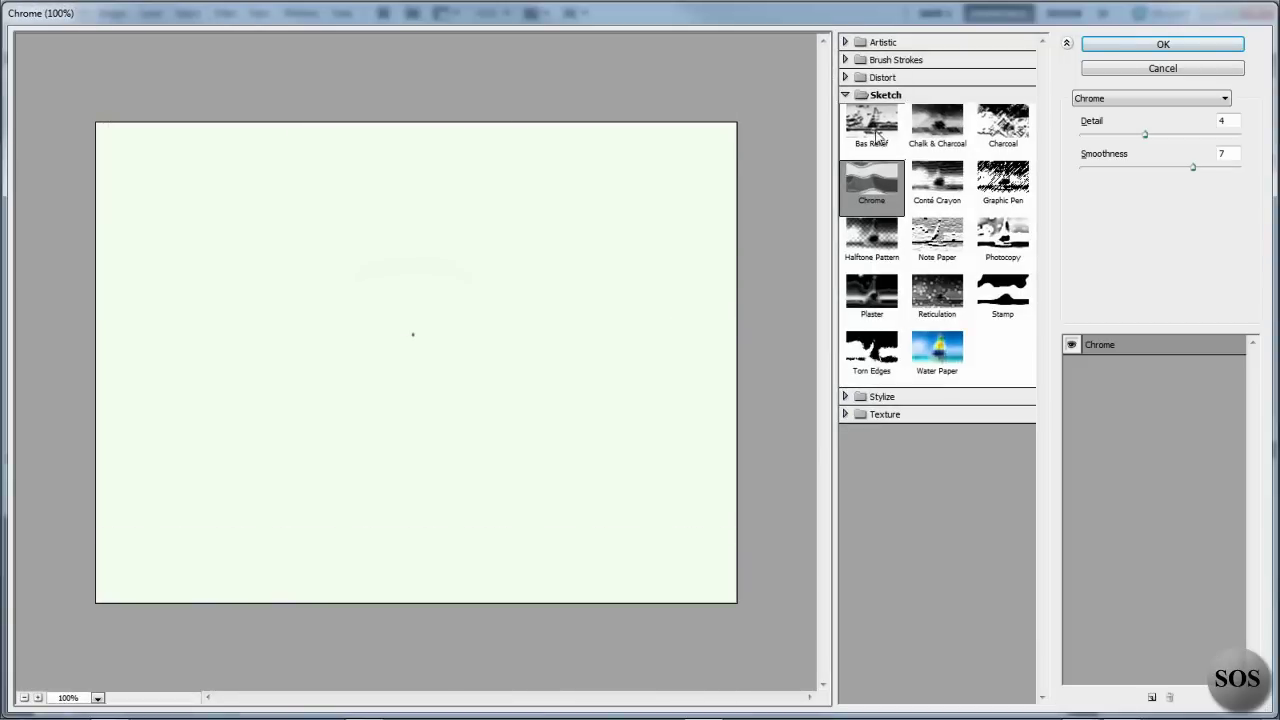
pyautogui.click(943, 240)
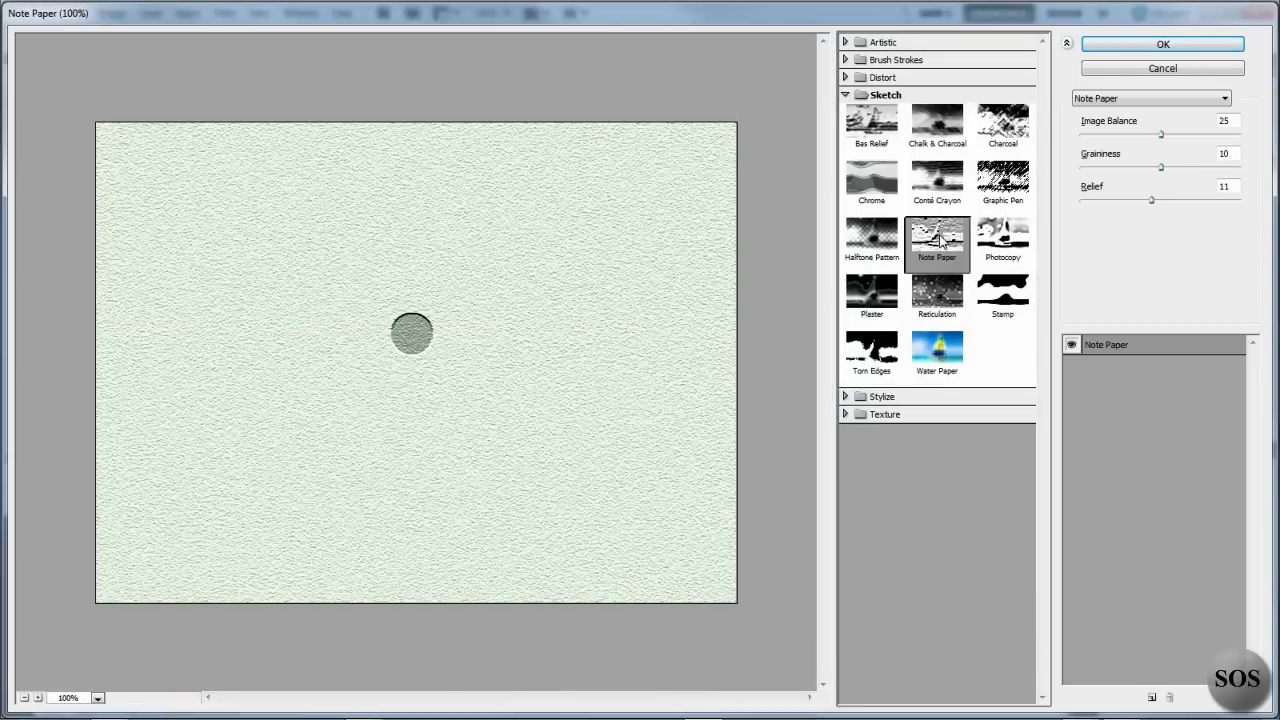
pyautogui.click(937, 293)
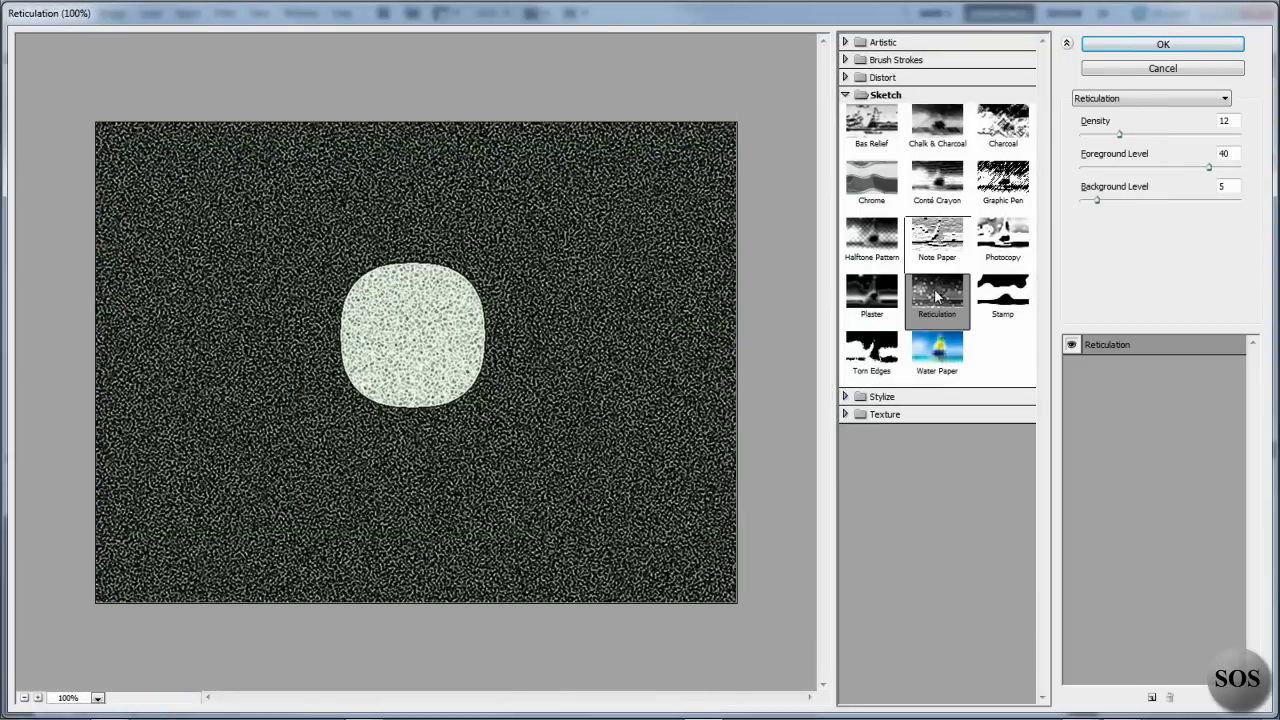
pyautogui.click(872, 292)
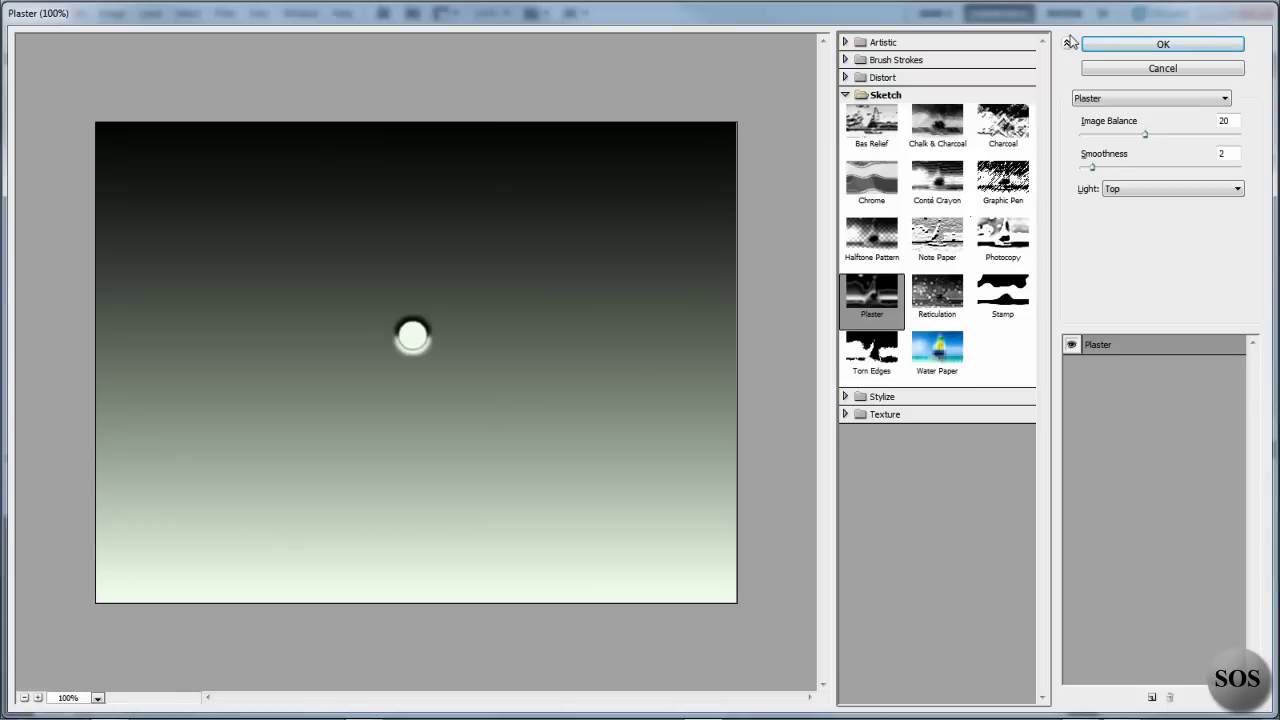
pyautogui.click(1119, 45)
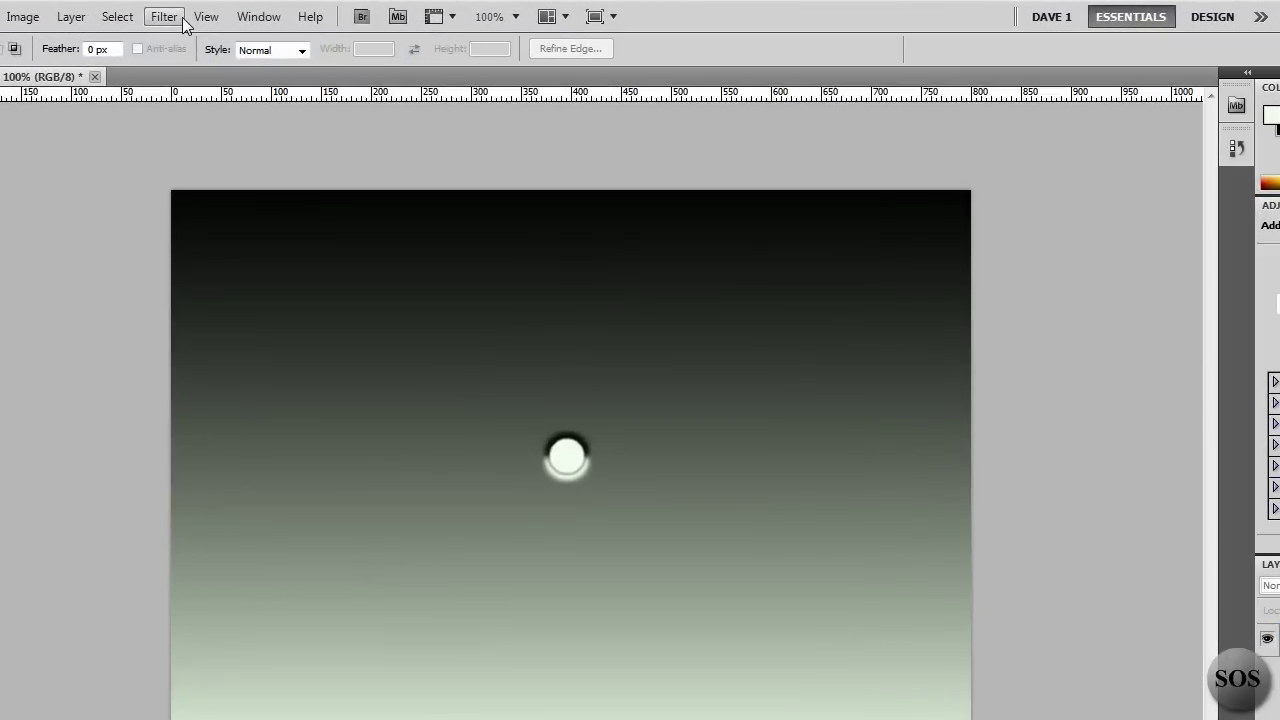
# Browse the Filter and View menus, then open the menus toward Window > Workspace.
pyautogui.click(237, 14)
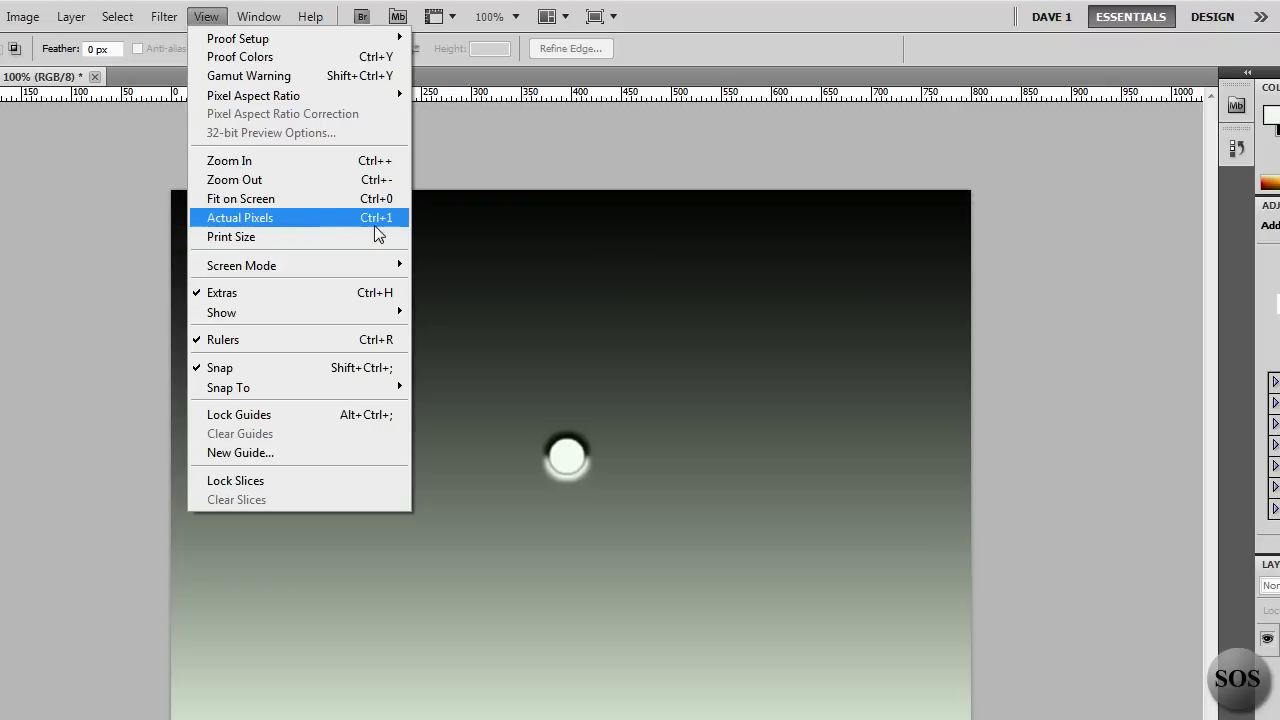
pyautogui.press('Escape')
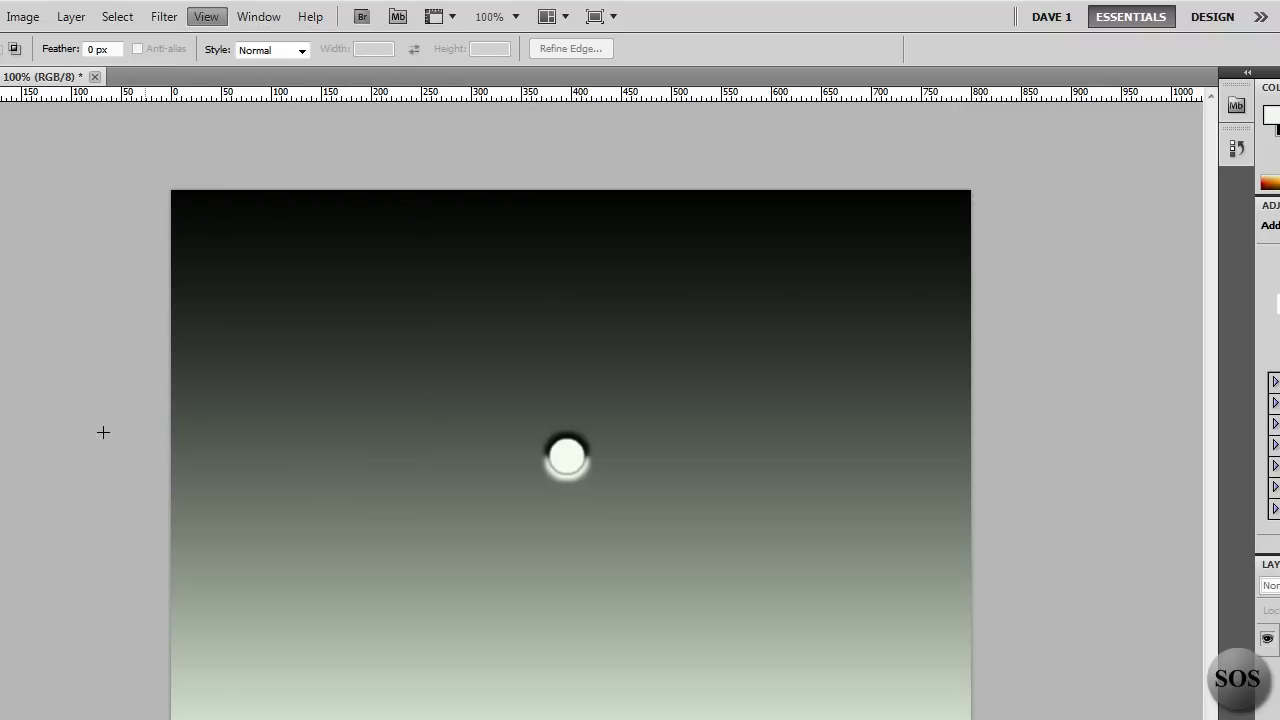
pyautogui.press('Escape')
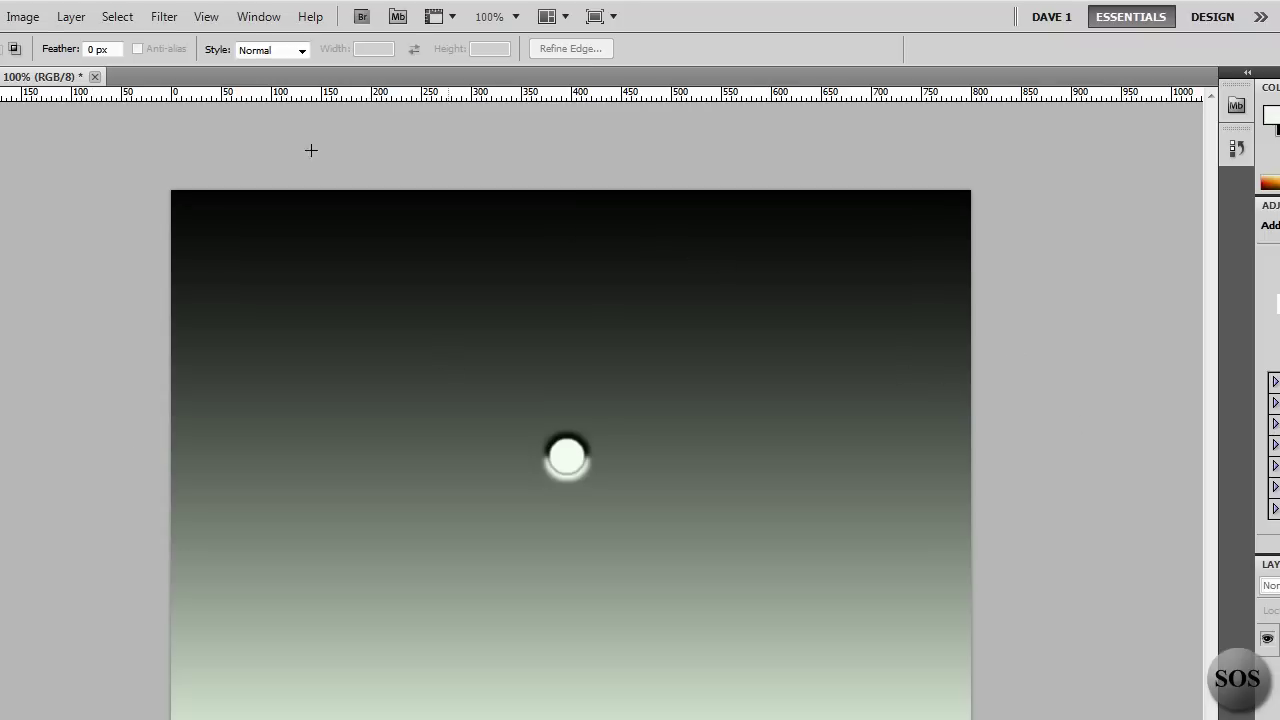
pyautogui.click(22, 15)
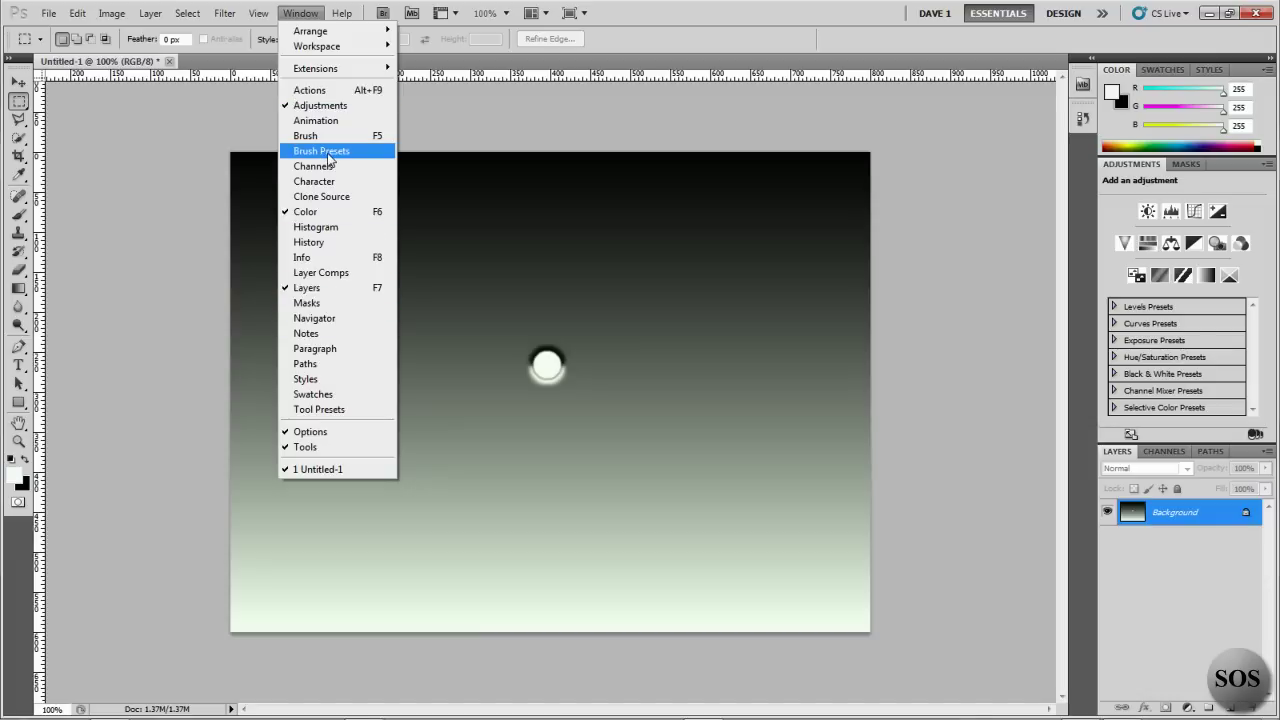
pyautogui.moveTo(132, 57)
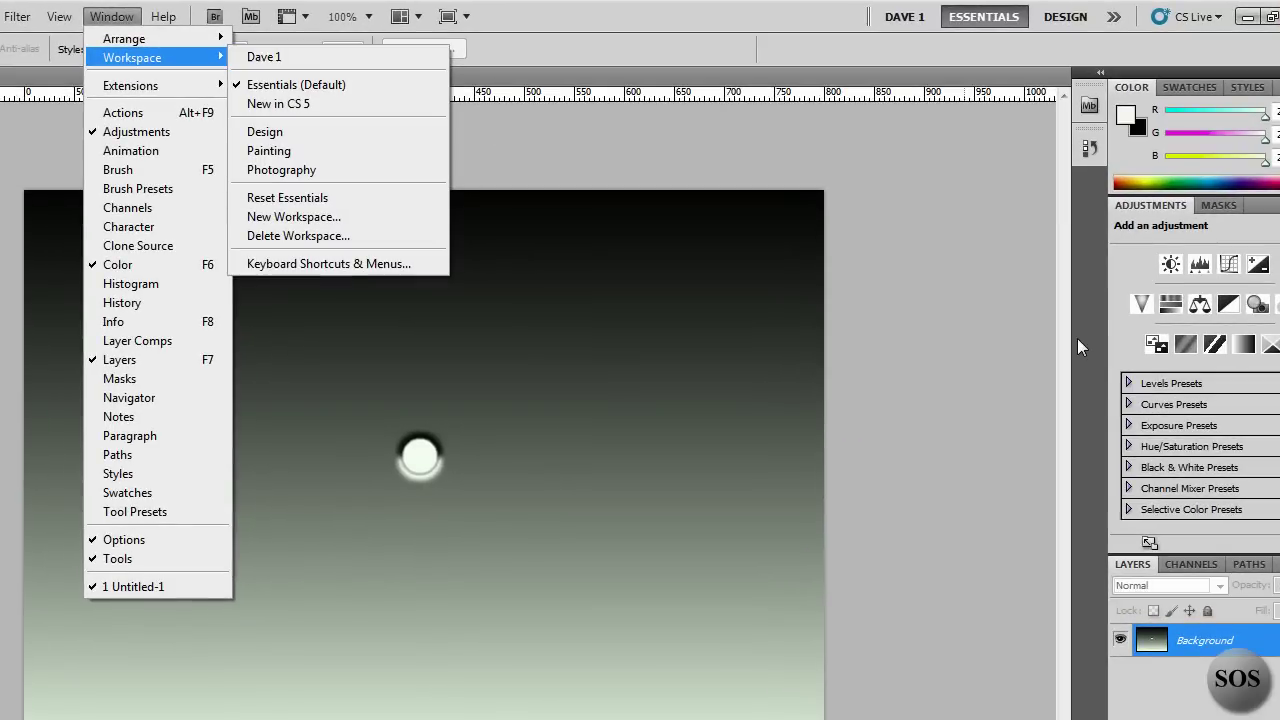
# Collapse the side panels to labelled icons and move the Adjustments/Masks group below Paths.
pyautogui.click(1242, 230)
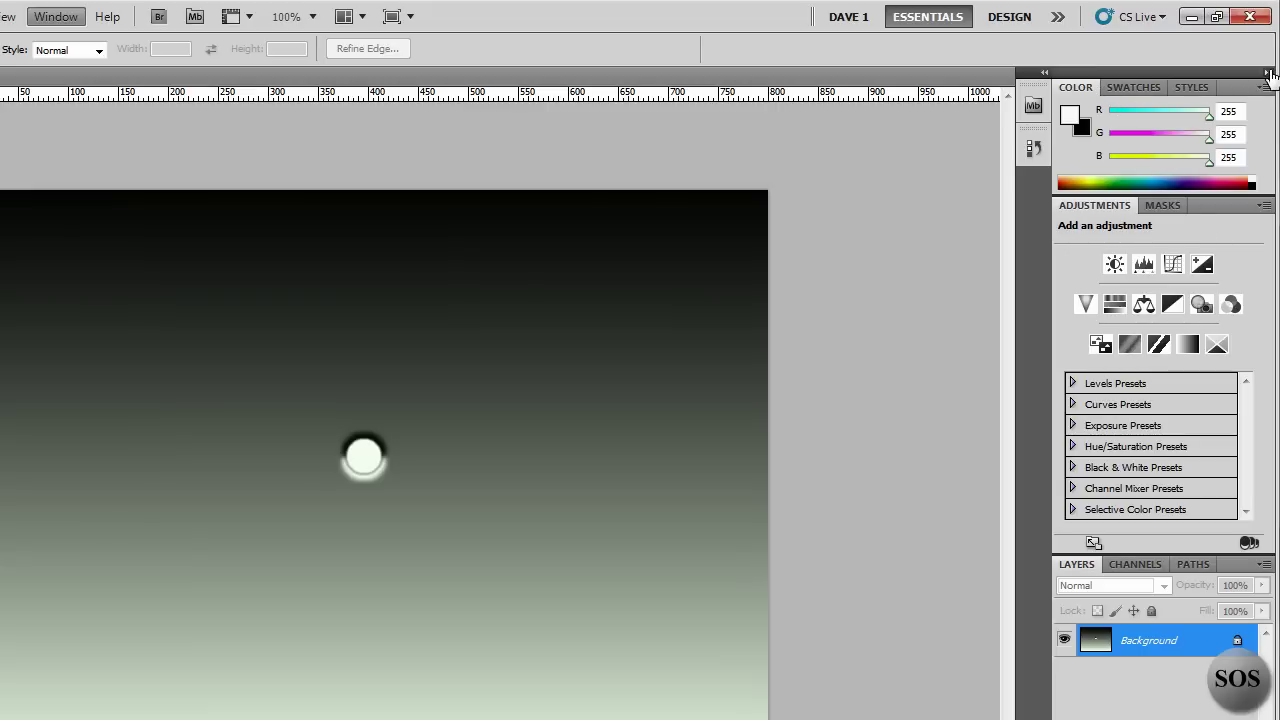
pyautogui.click(1268, 72)
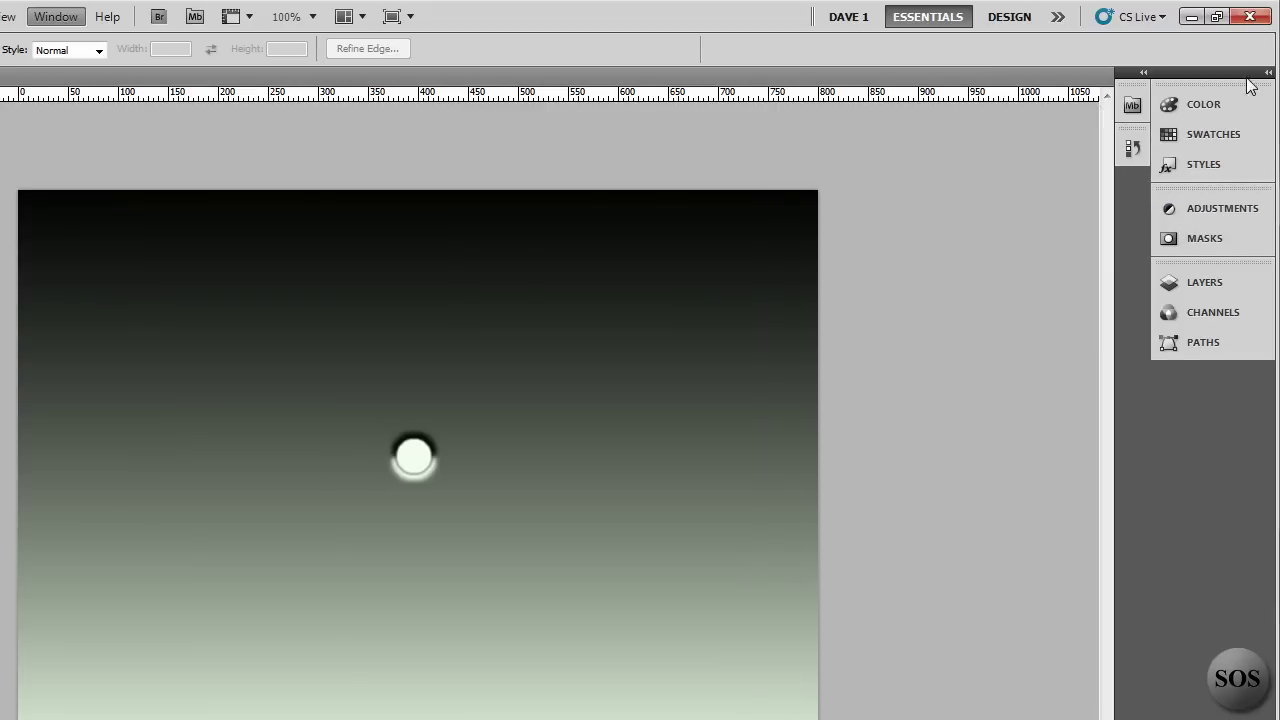
pyautogui.click(1187, 106)
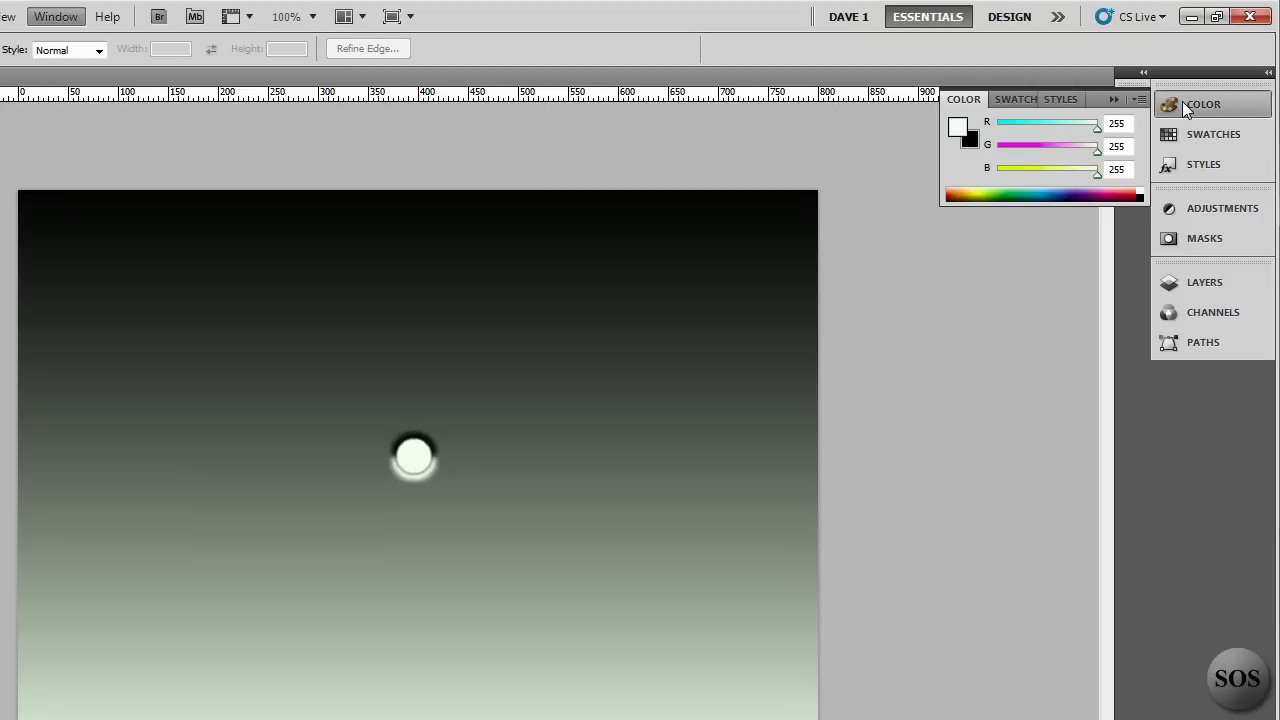
pyautogui.click(1187, 106)
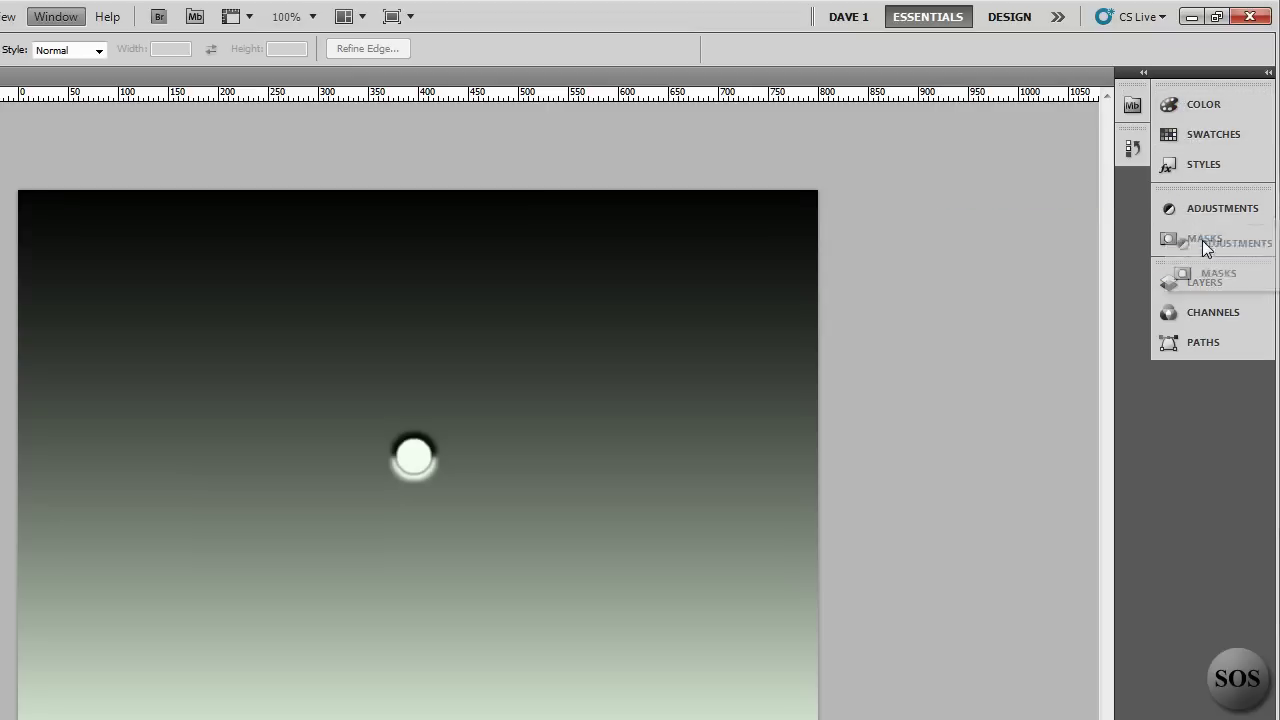
pyautogui.moveTo(1186, 189); pyautogui.dragTo(1197, 365)
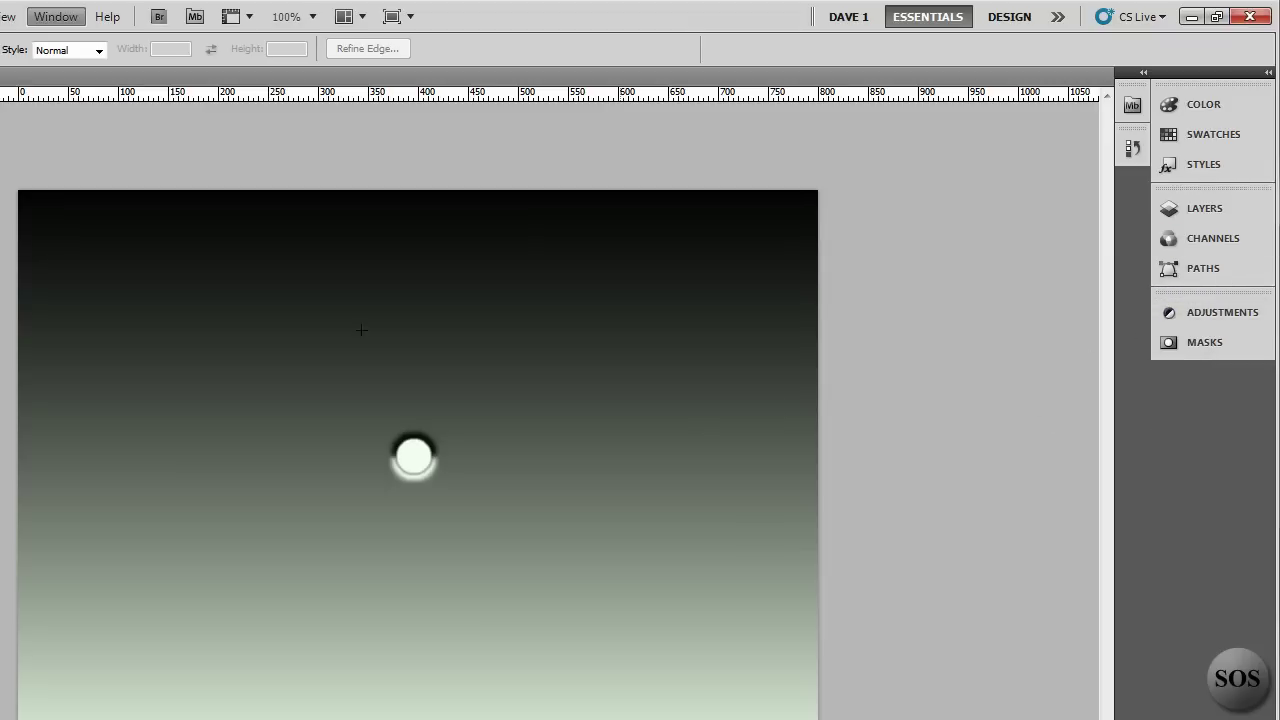
pyautogui.click(71, 22)
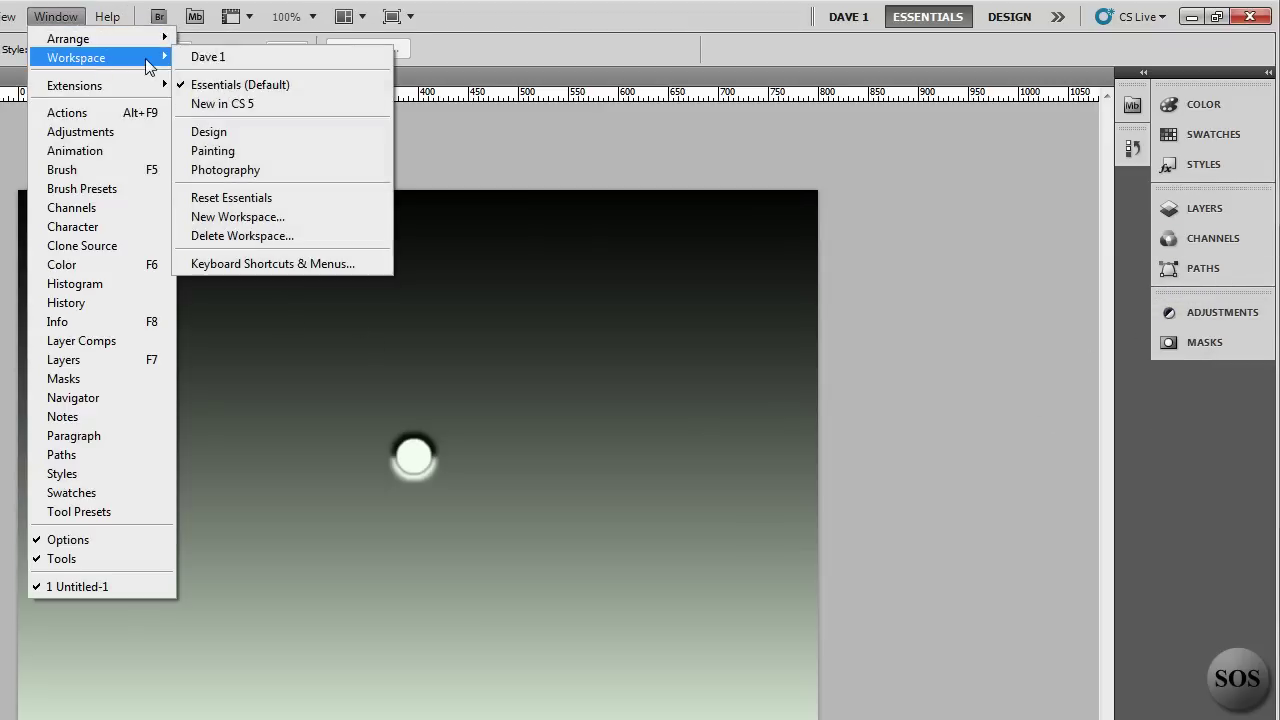
pyautogui.moveTo(76, 57)
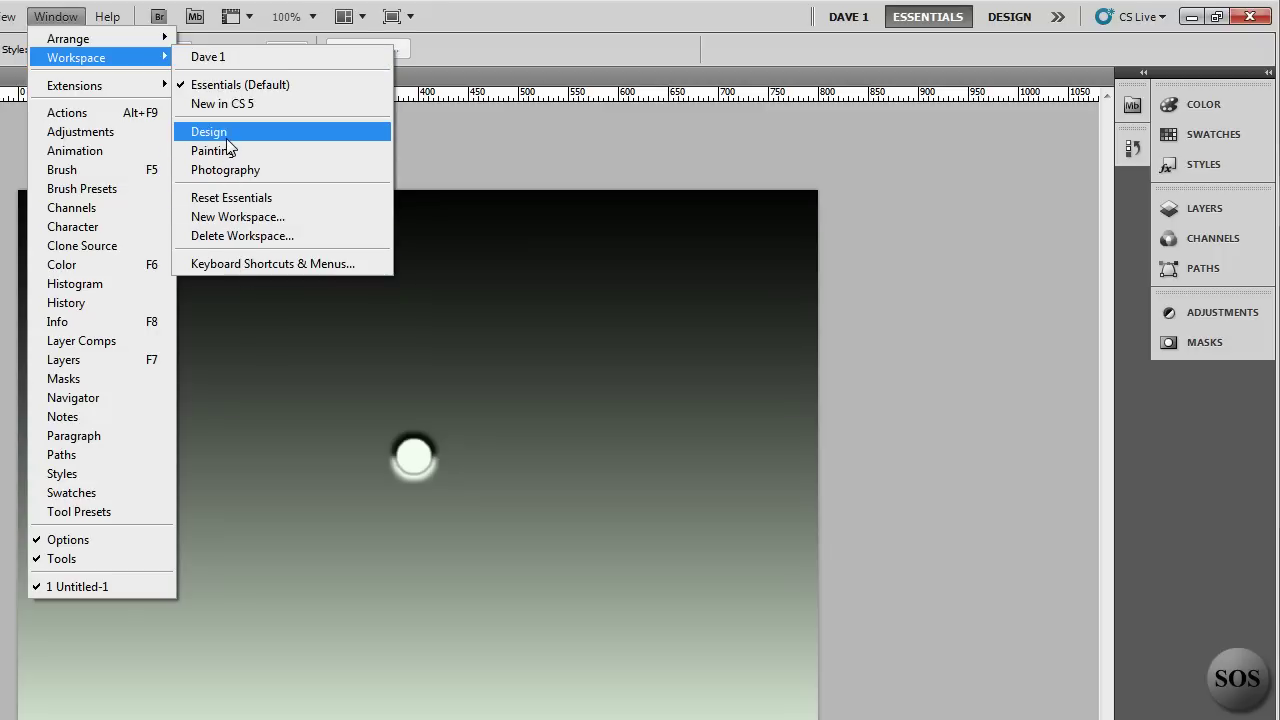
# Save the current compact panel layout as a new workspace named Dave 2.
pyautogui.click(232, 219)
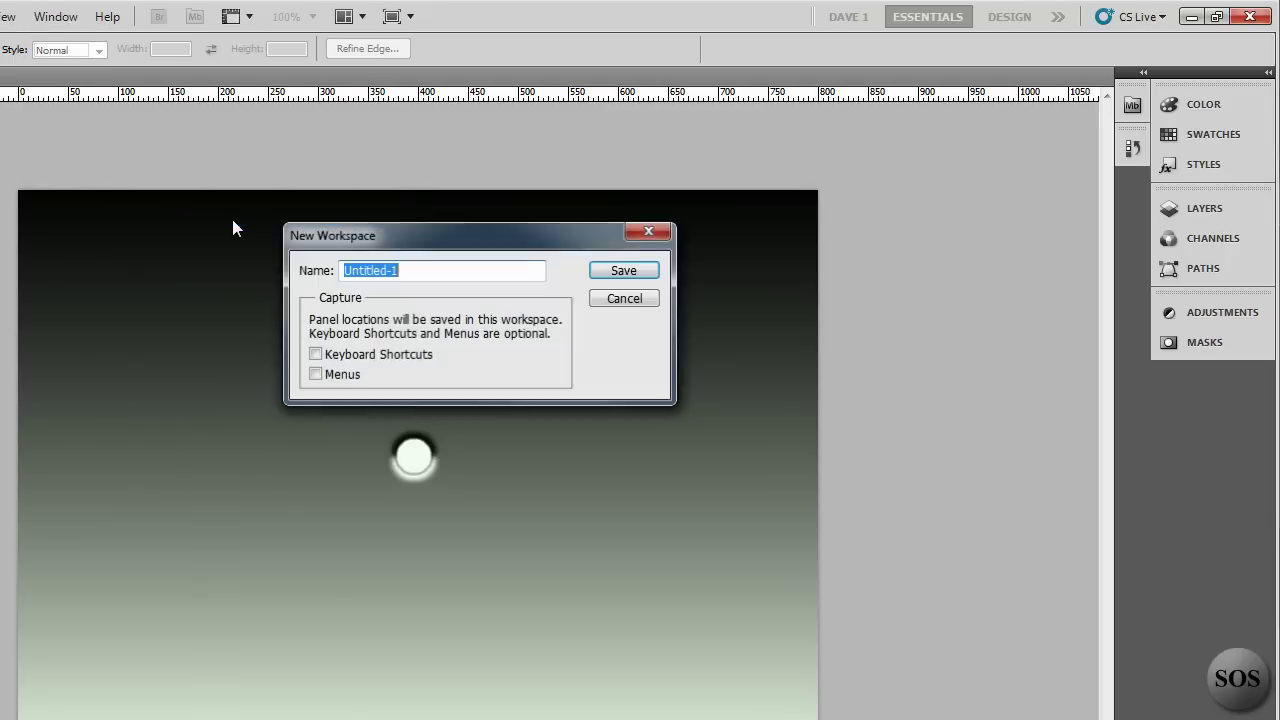
pyautogui.write('Dave 2')
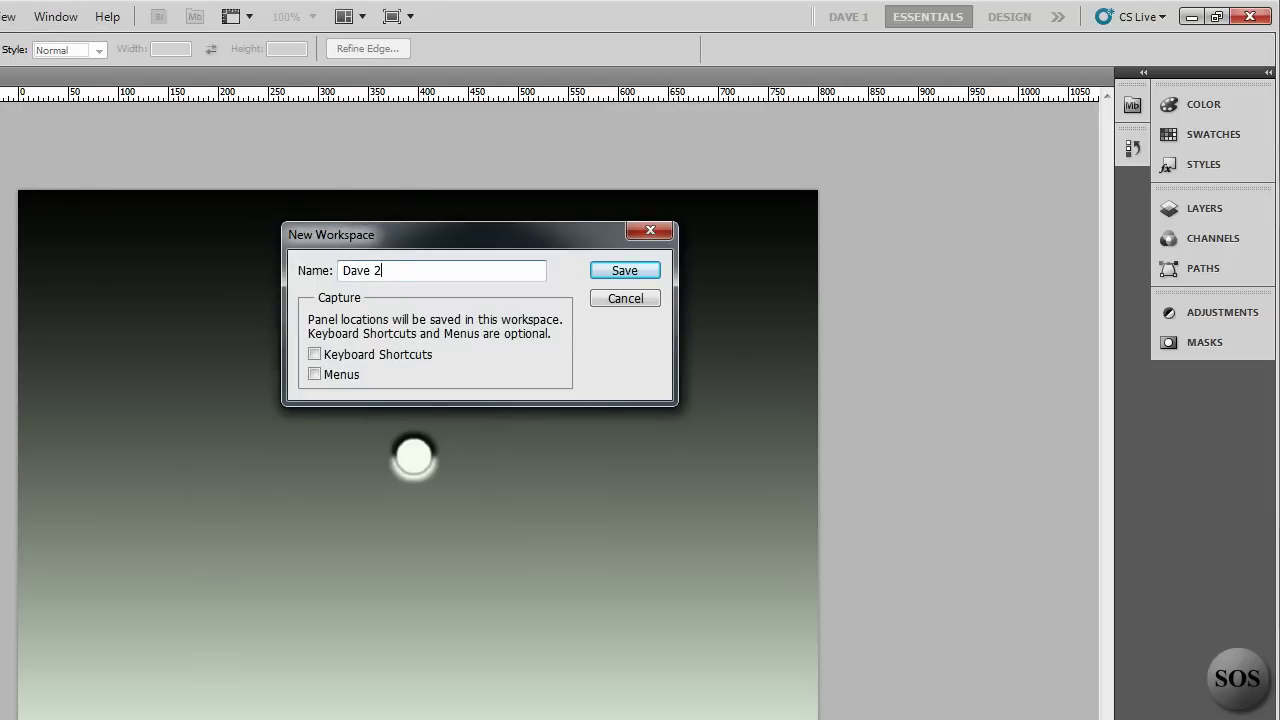
pyautogui.press('Return')
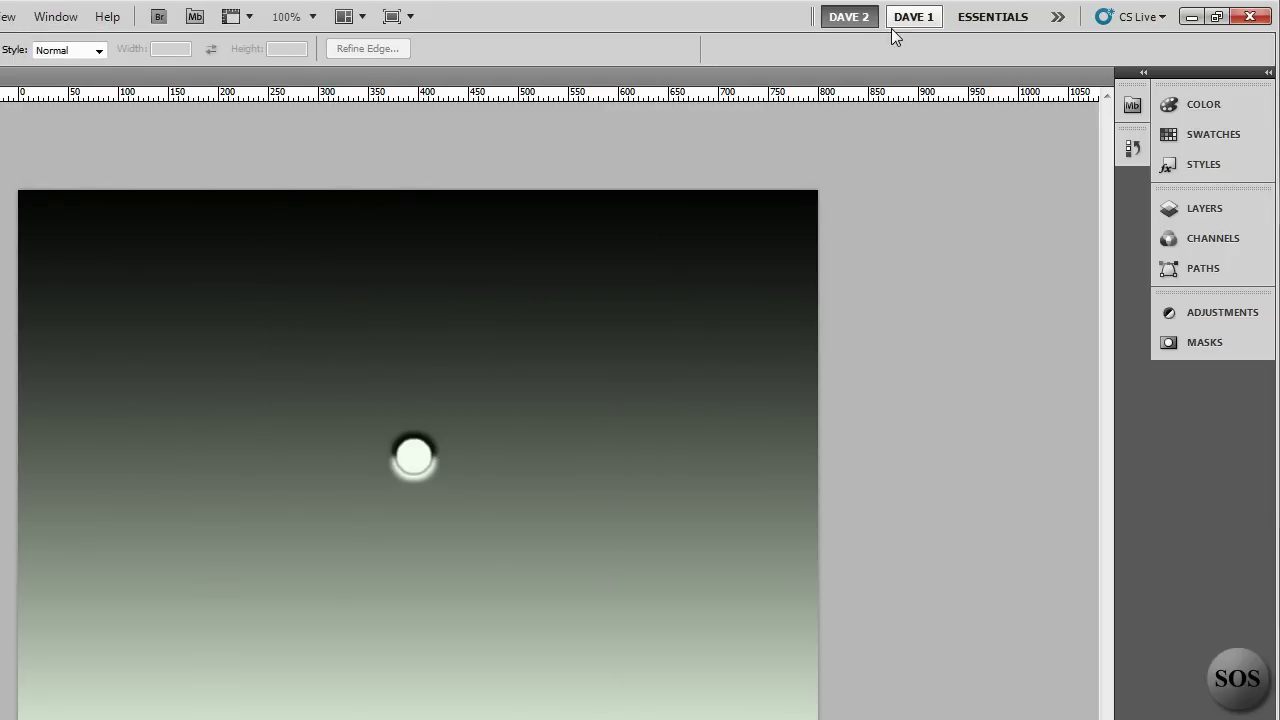
# Switch to the Essentials workspace and reset it to its default panels.
pyautogui.click(988, 17)
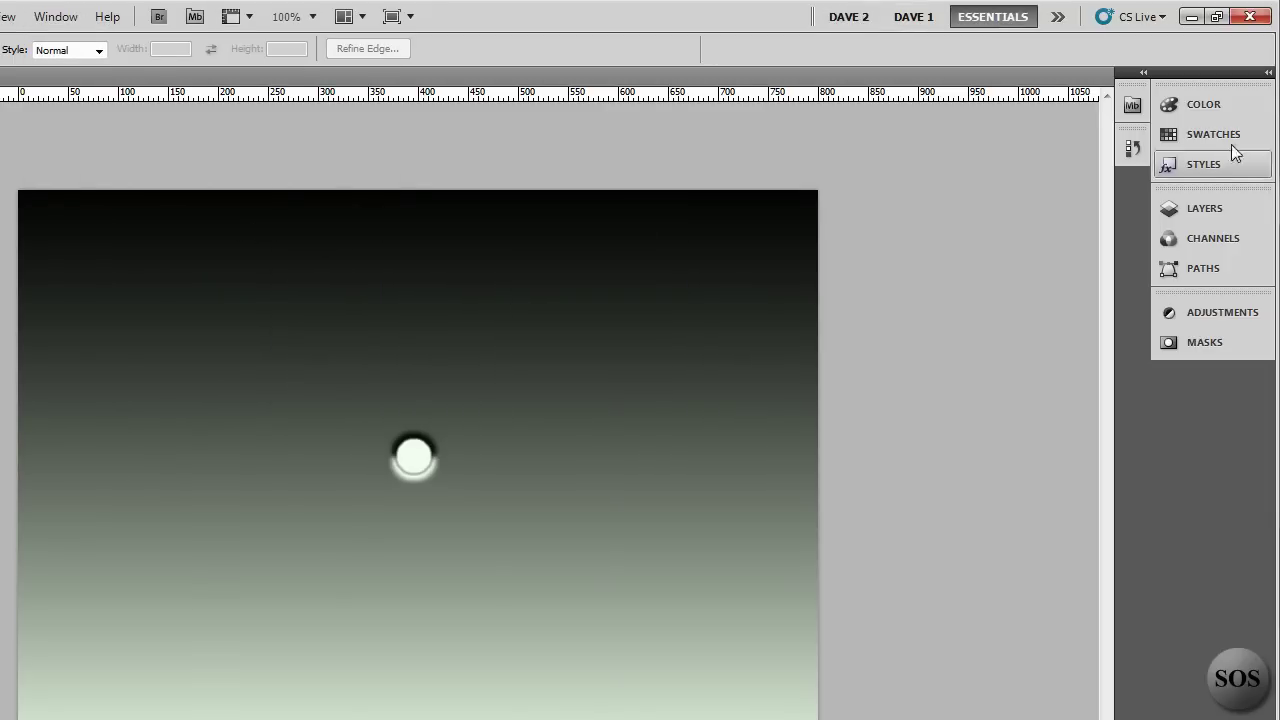
pyautogui.click(56, 17)
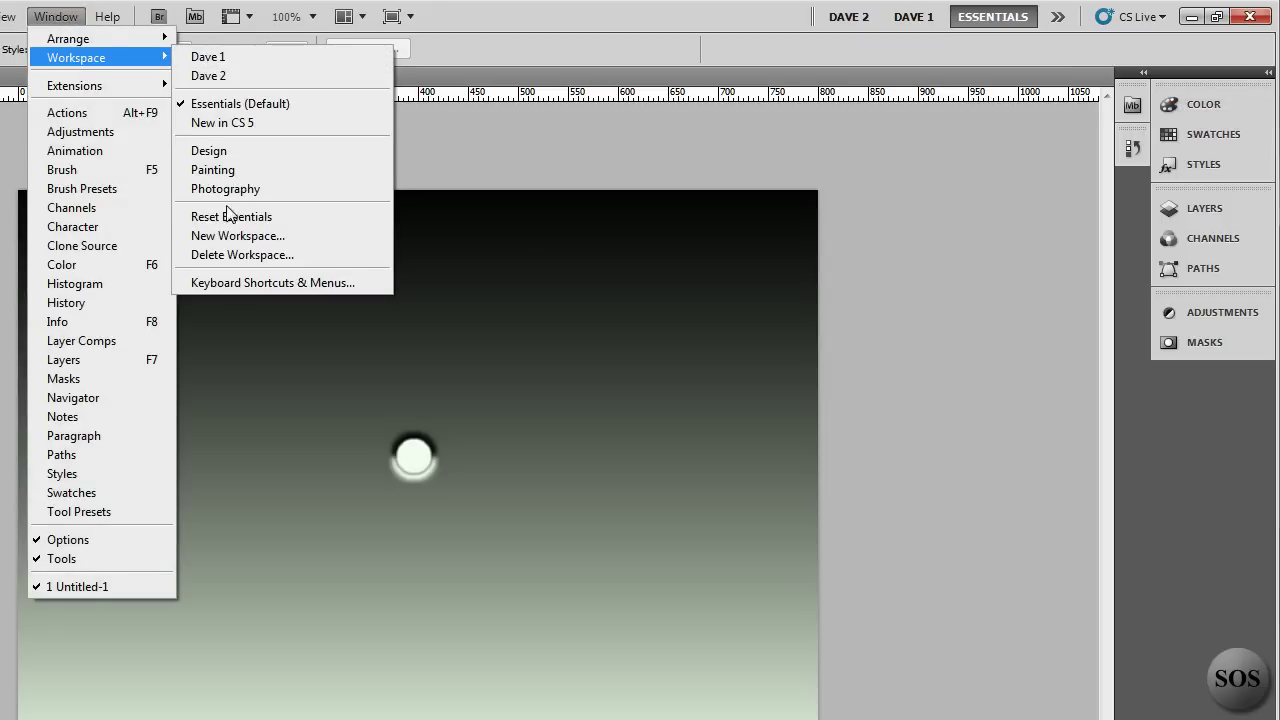
pyautogui.click(226, 222)
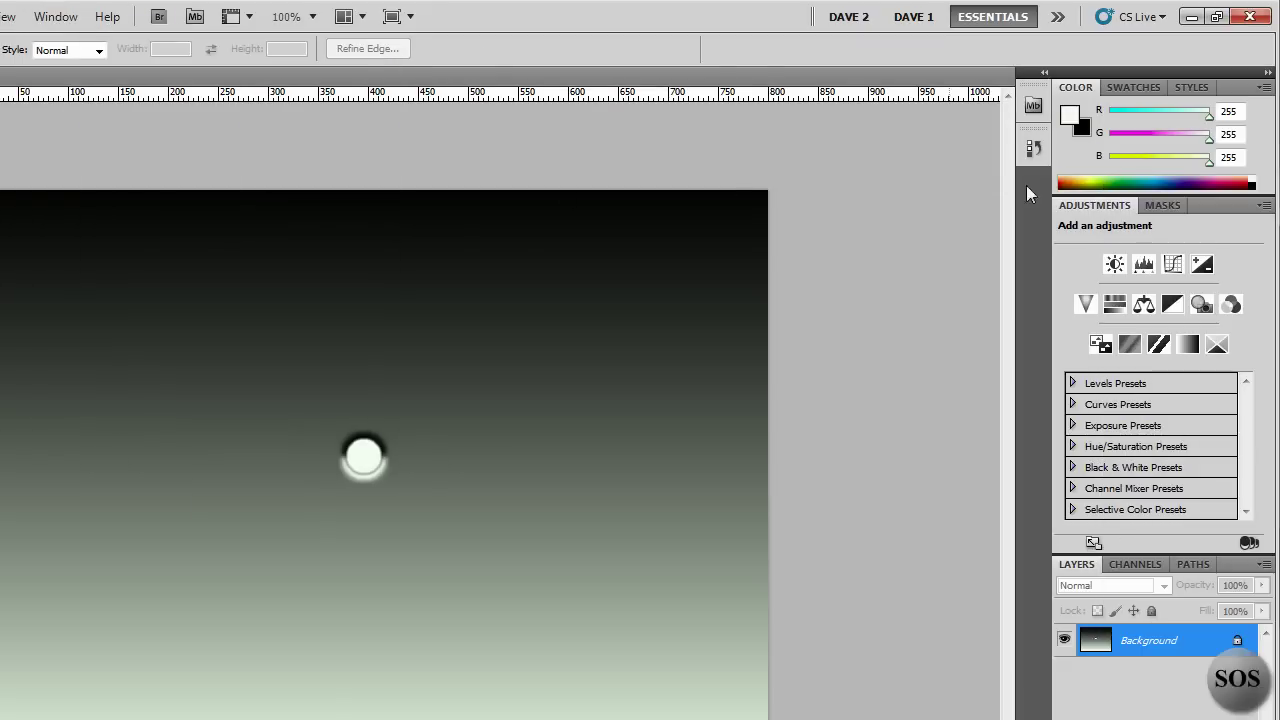
# Compare the Dave 2, Dave 1 and Essentials workspaces, closing the floating Brush panel, ending on Essentials.
pyautogui.click(848, 17)
pyautogui.click(993, 17)
pyautogui.click(845, 17)
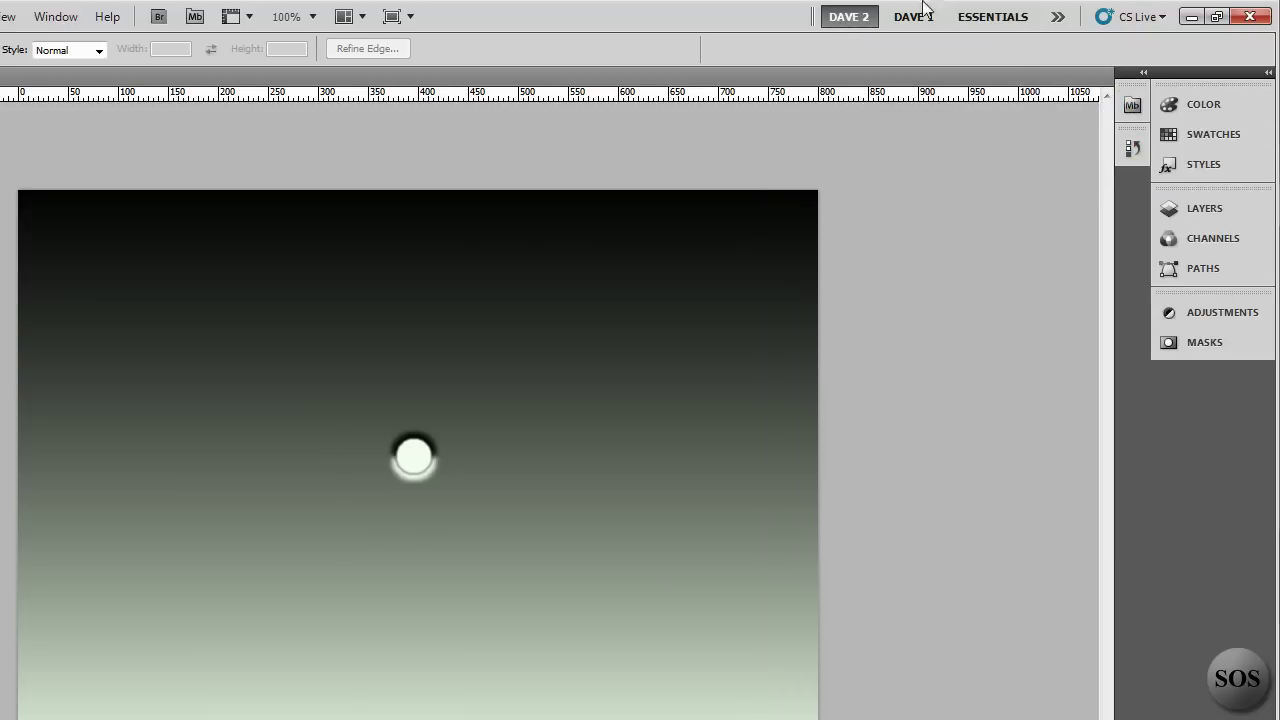
pyautogui.click(963, 20)
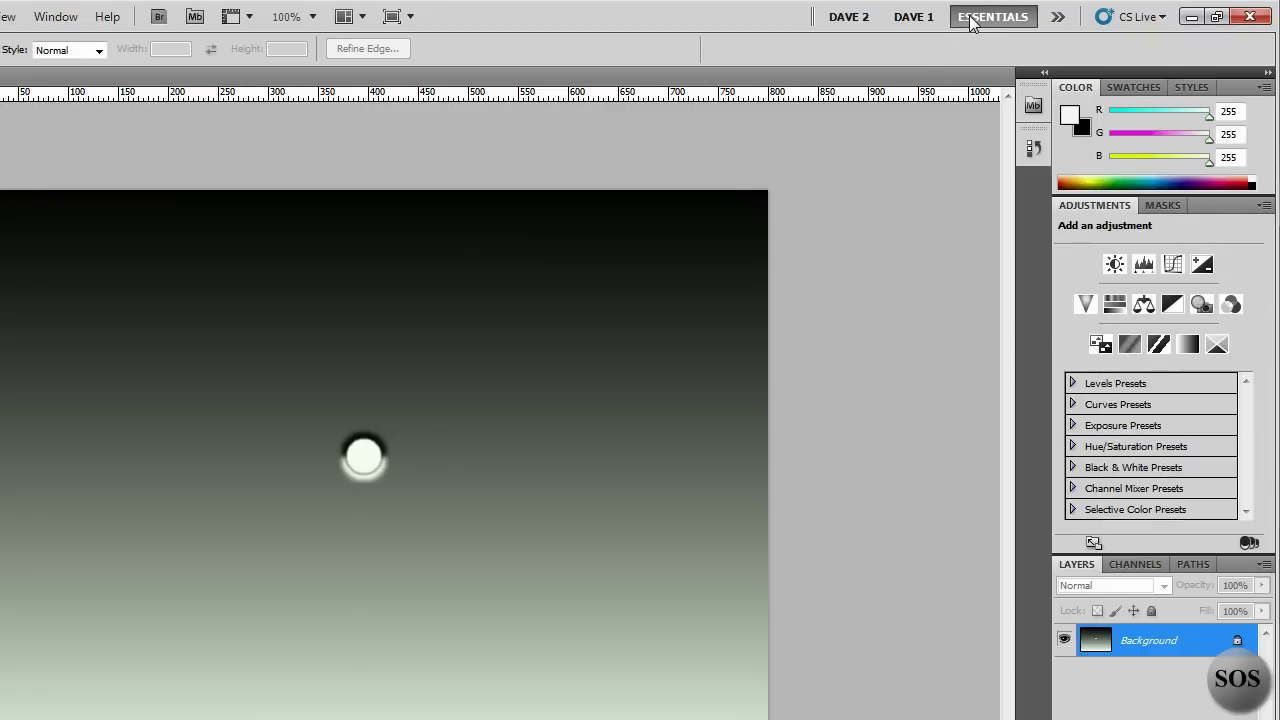
pyautogui.click(916, 18)
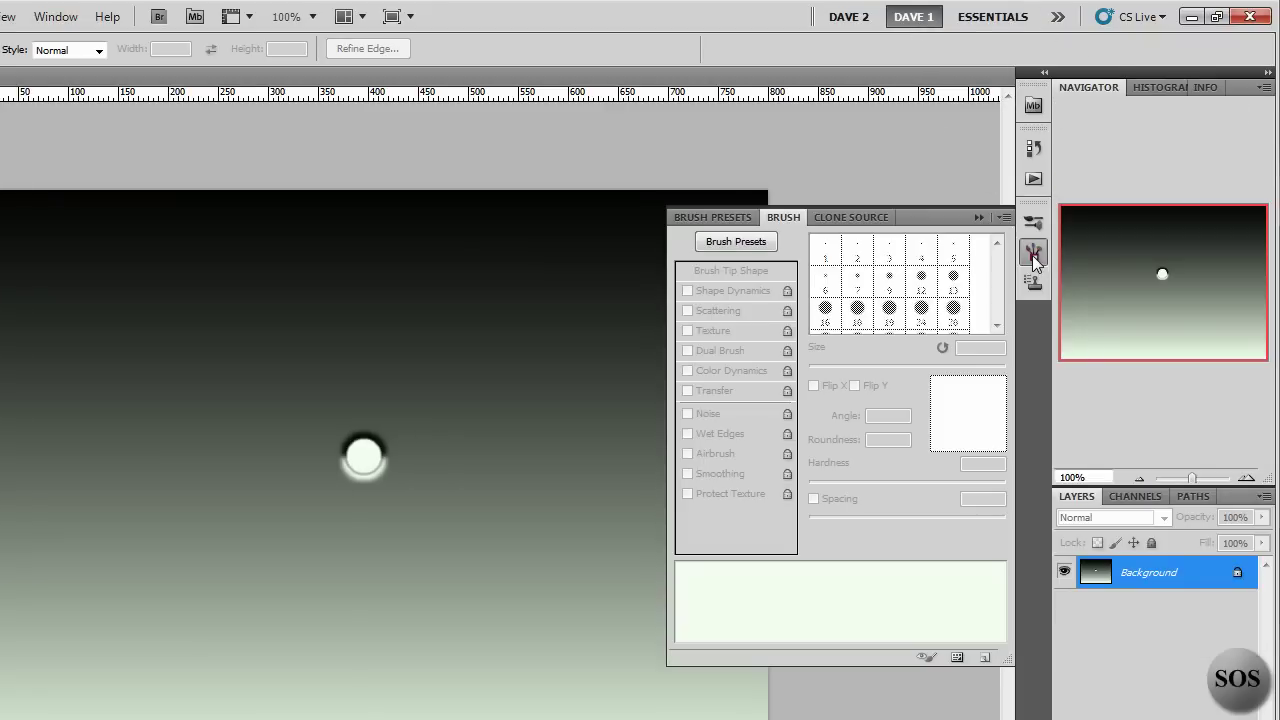
pyautogui.click(1033, 253)
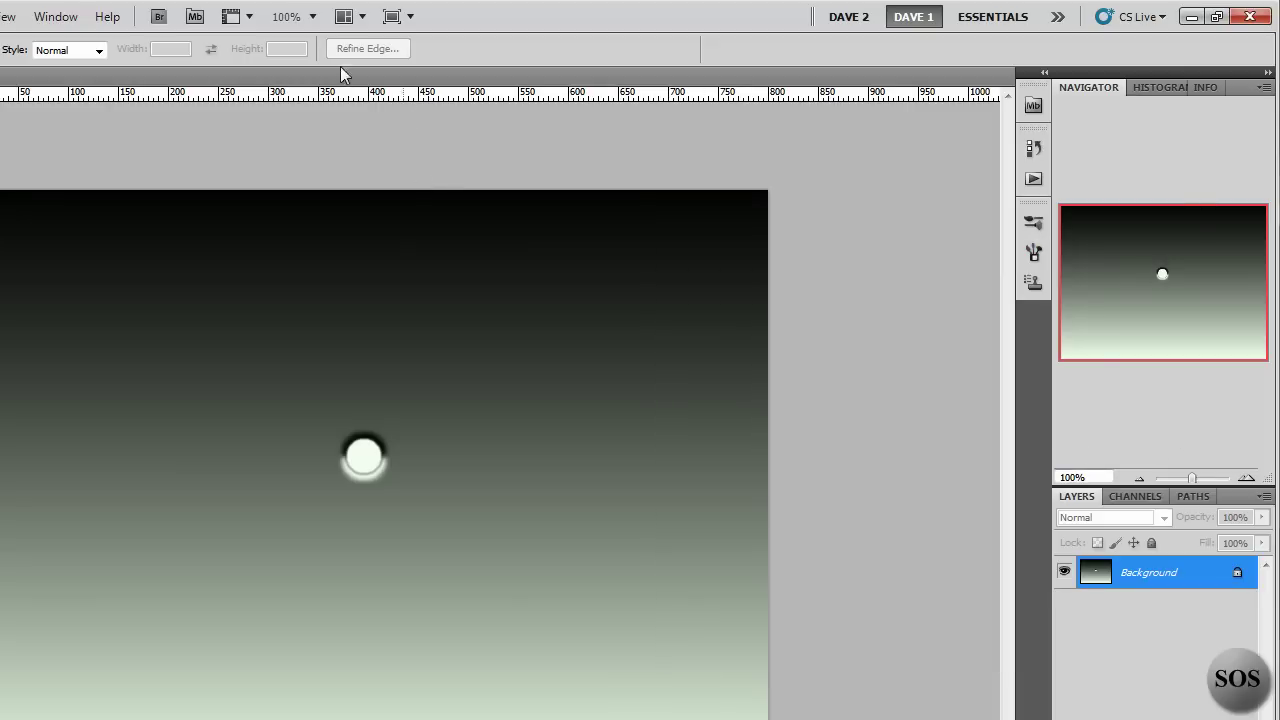
pyautogui.click(975, 20)
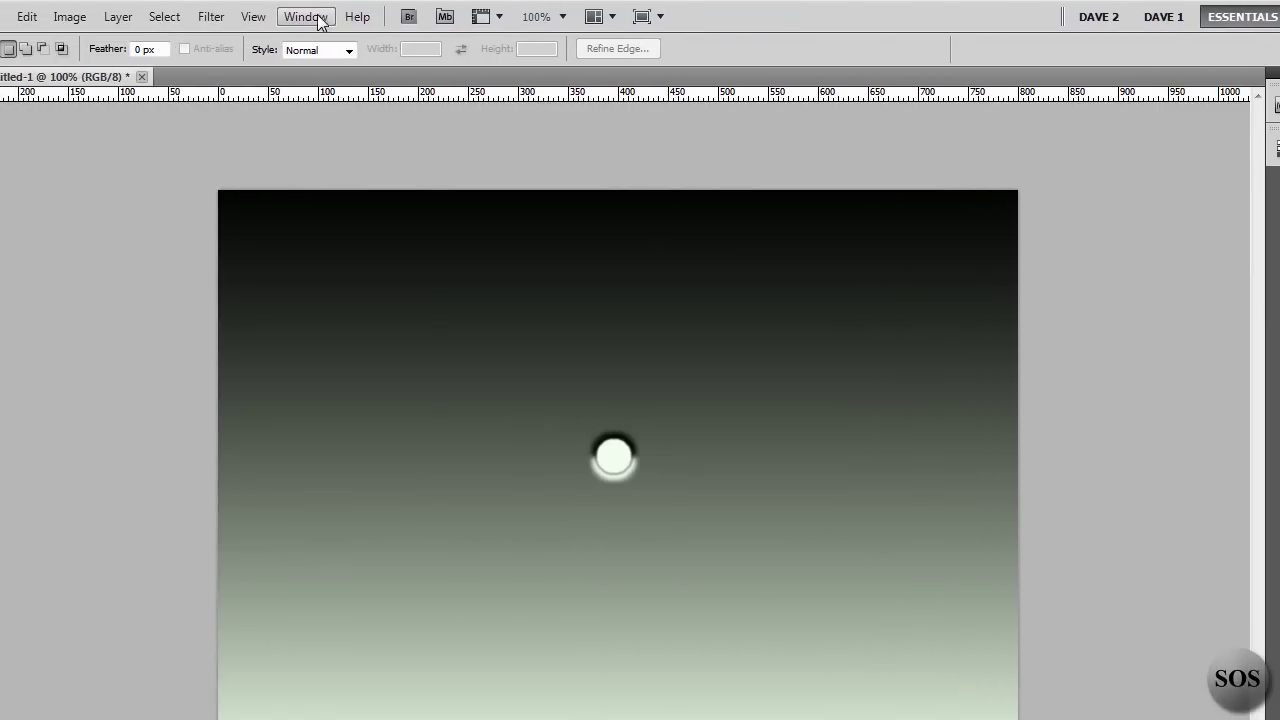
pyautogui.click(306, 16)
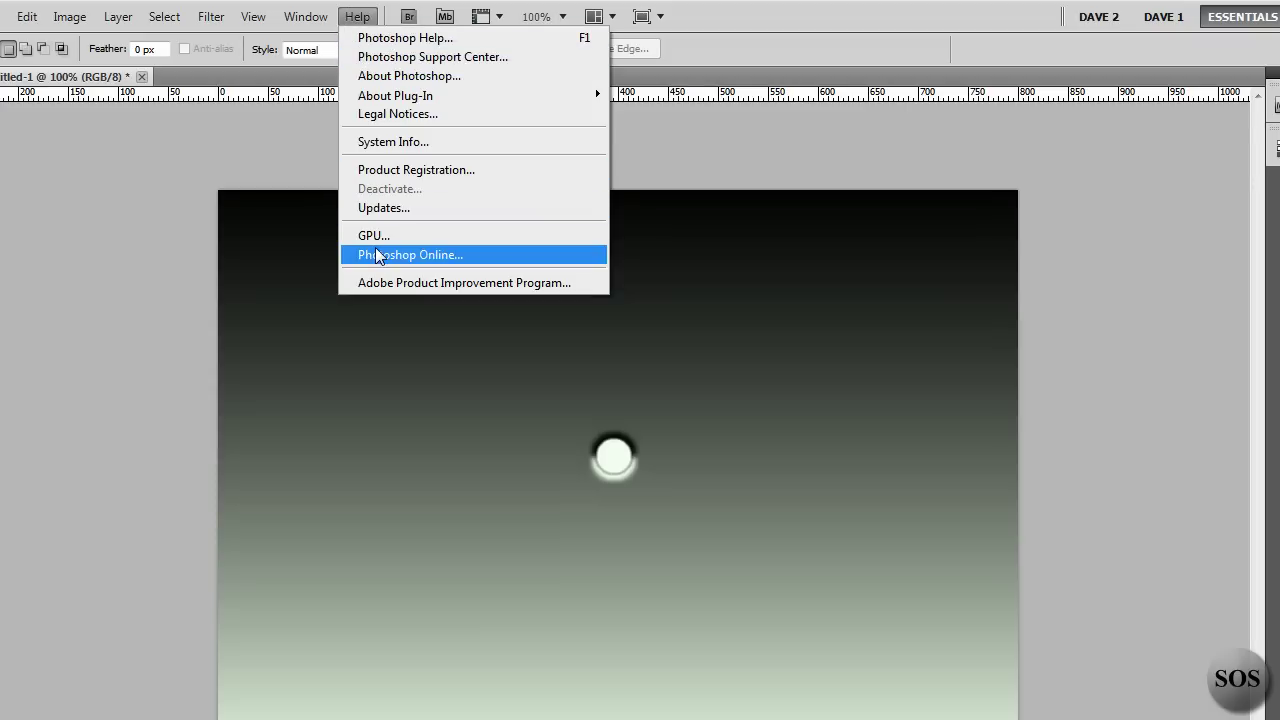
pyautogui.click(362, 14)
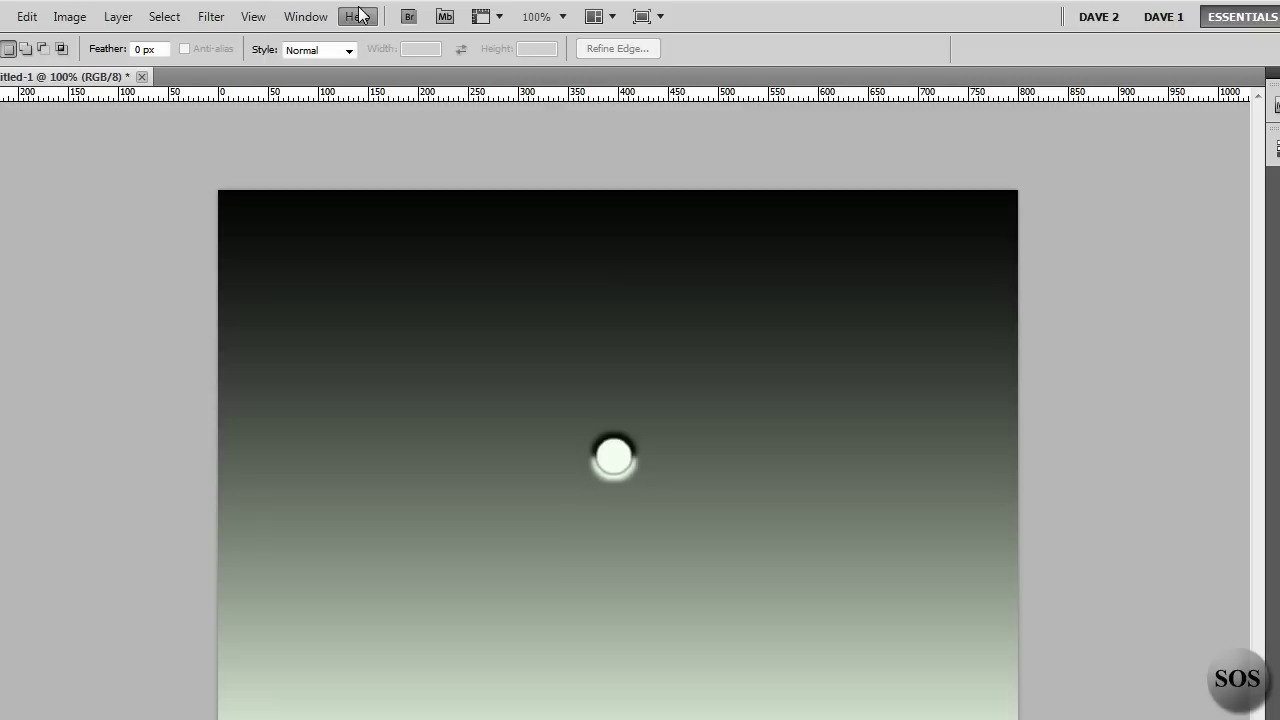